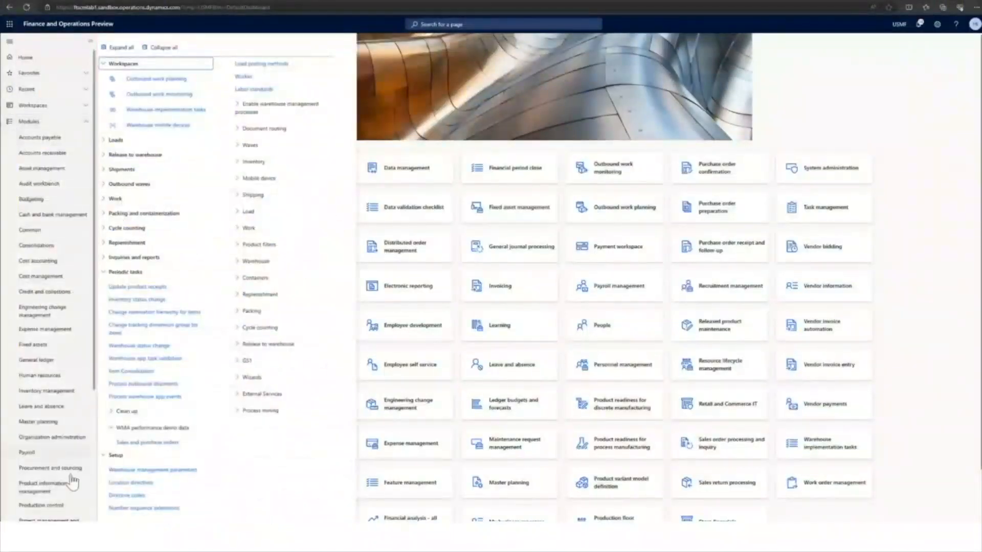
Open the Warehouse app task validation page from the periodic tasks of the Warehouse management module.
scroll(67, 486, "down", 5)
left_click(56, 516)
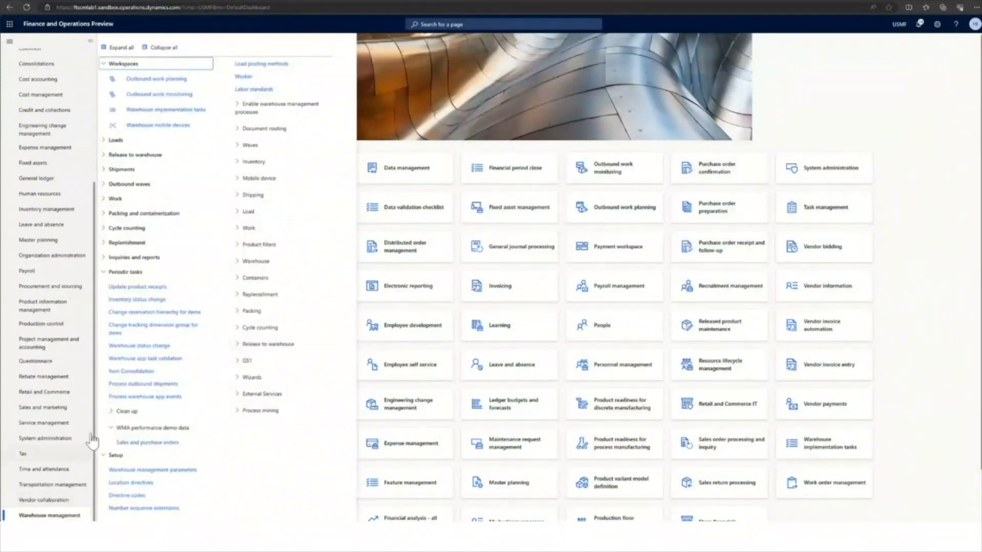
left_click(139, 360)
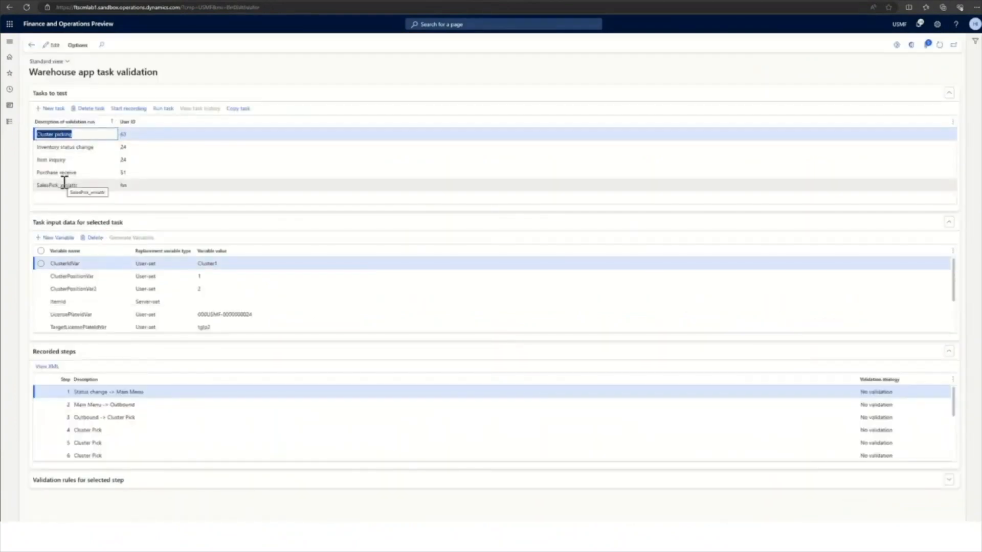
Create a validation task described as SalesPicking_TechTalk_Demo and assign it the user ID hn.
left_click(55, 109)
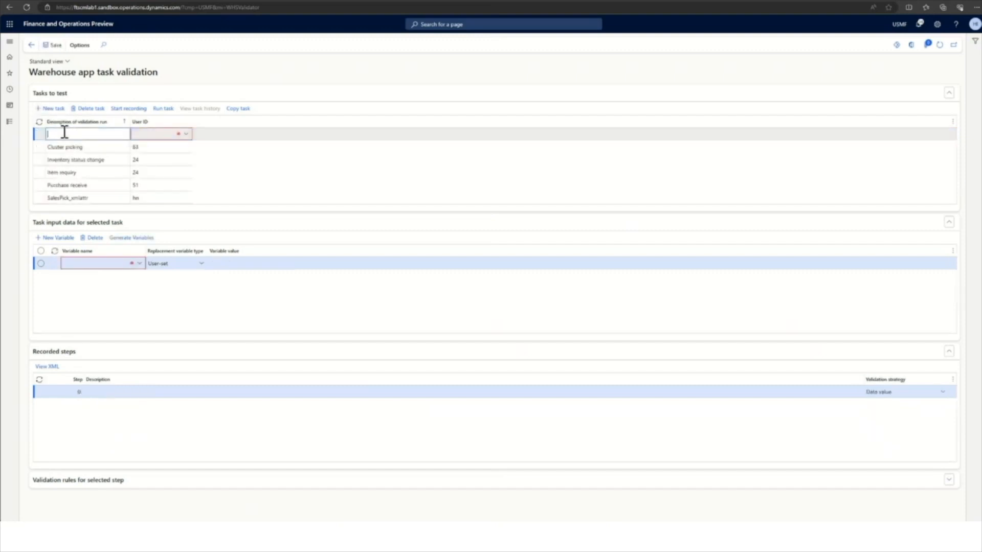
type("SalesPicking_TechTalk_Demo")
key("Tab")
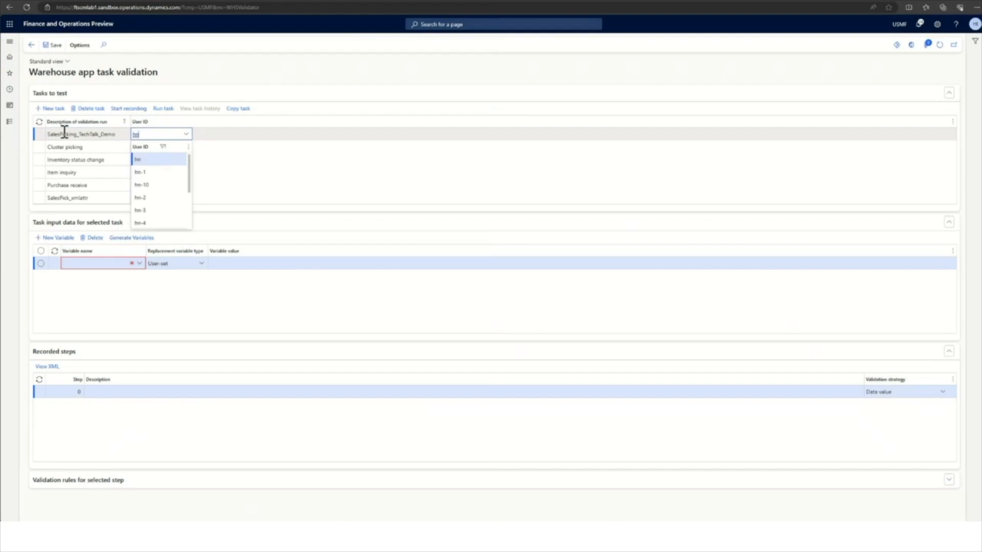
left_click(147, 159)
left_click(111, 145)
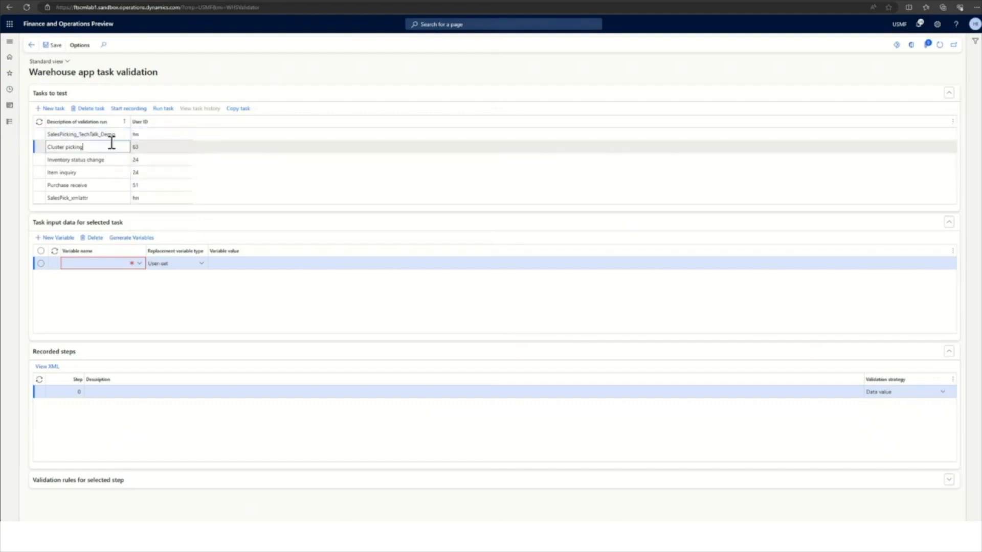
Start recording for the SalesPicking_TechTalk_Demo task, accepting the deletion of its previously recorded steps.
left_click(113, 134)
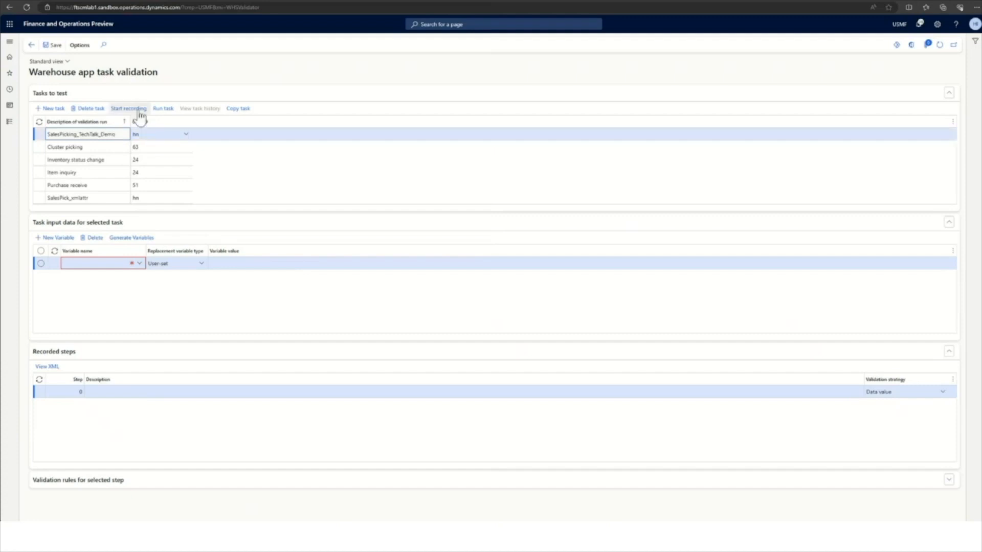
left_click(141, 111)
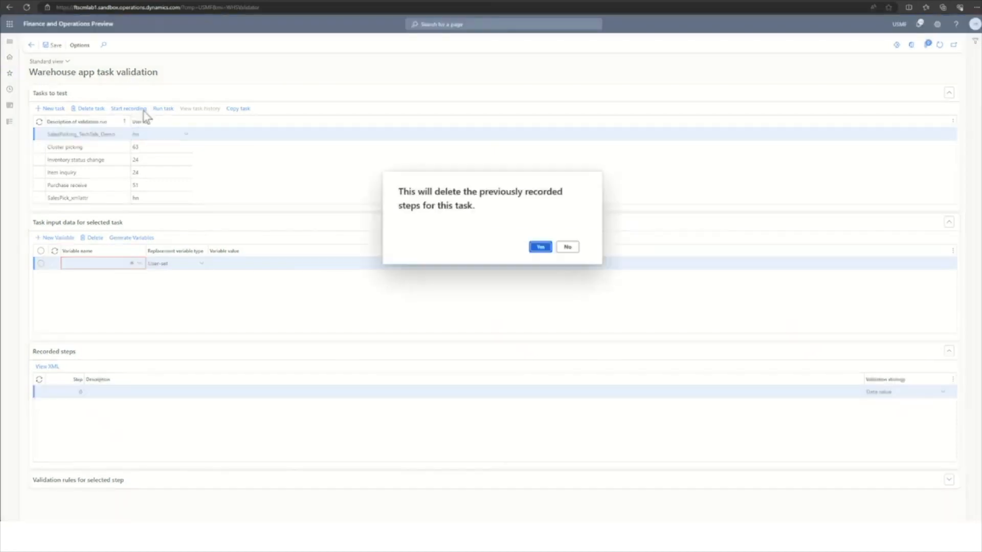
left_click(540, 247)
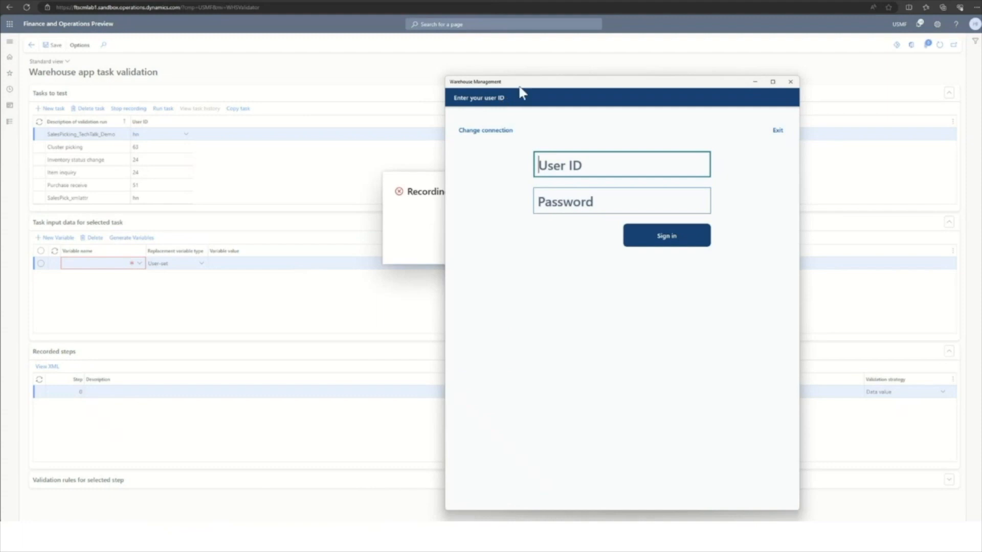
Sign in to the Warehouse Management app with user ID hn and the account password, and open Sales Picking under Outbound.
left_click_drag(520, 88, 573, 77)
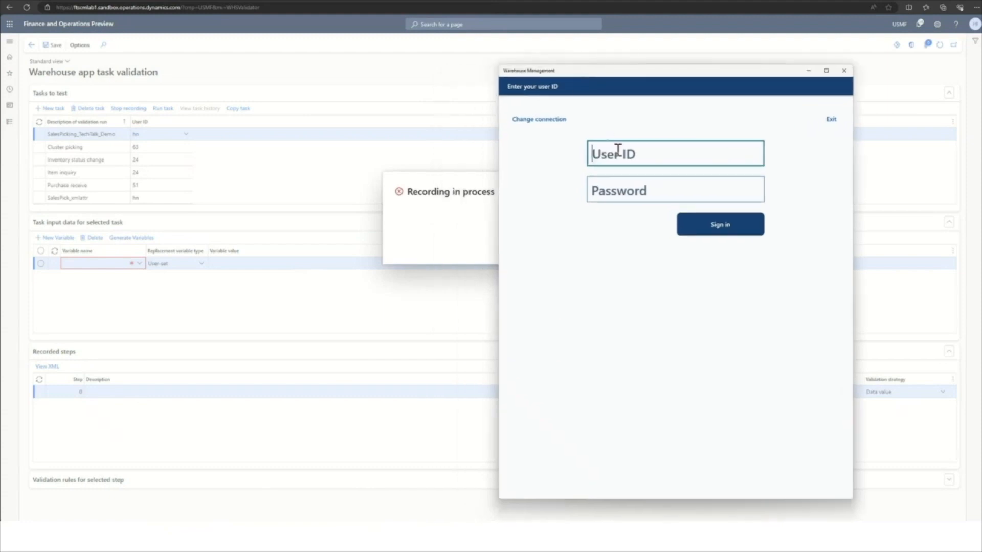
type("hn")
key("Tab")
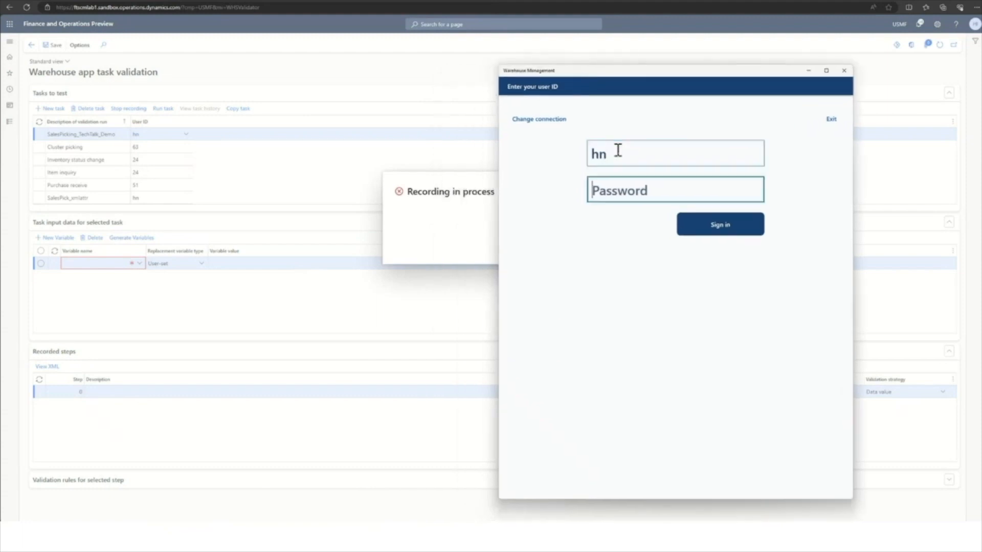
type("123")
key("Return")
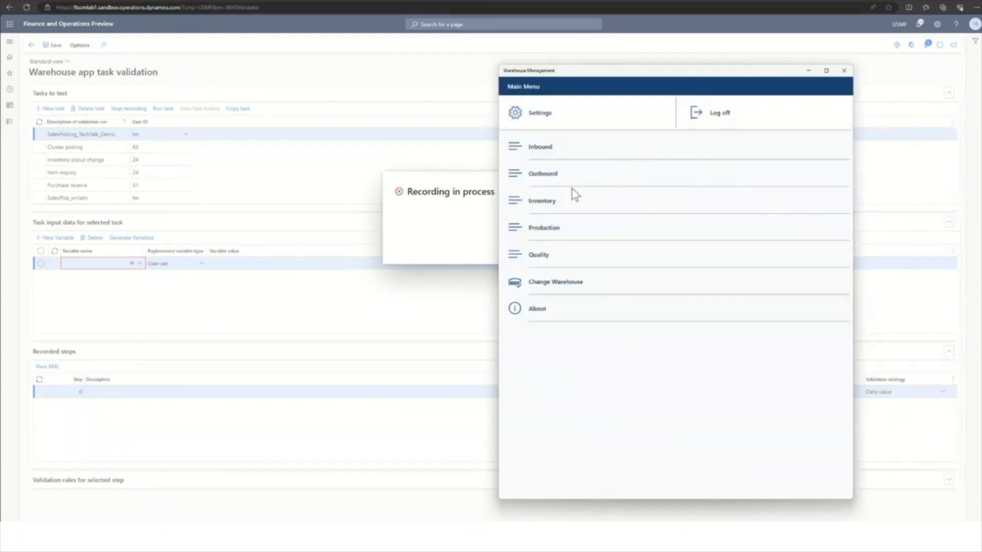
left_click(550, 180)
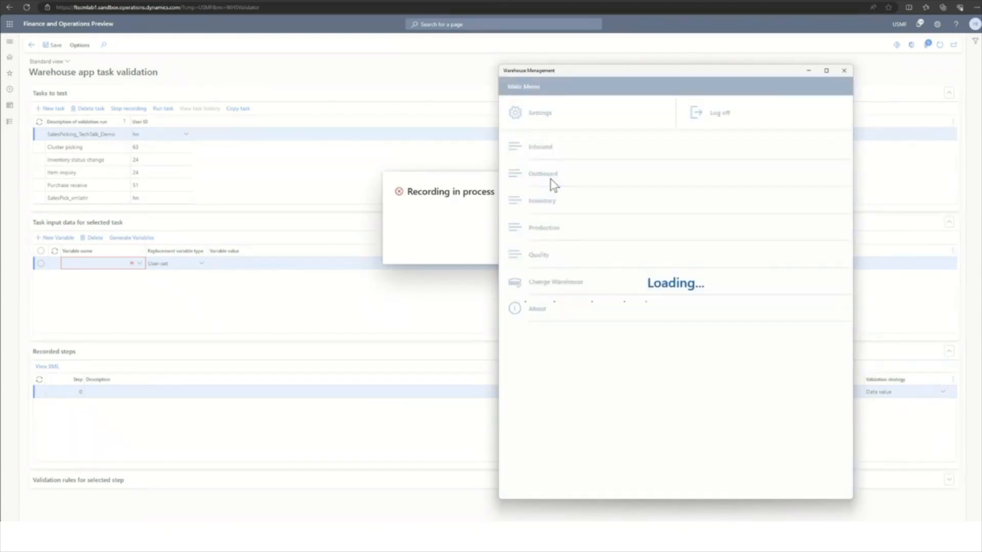
left_click(550, 150)
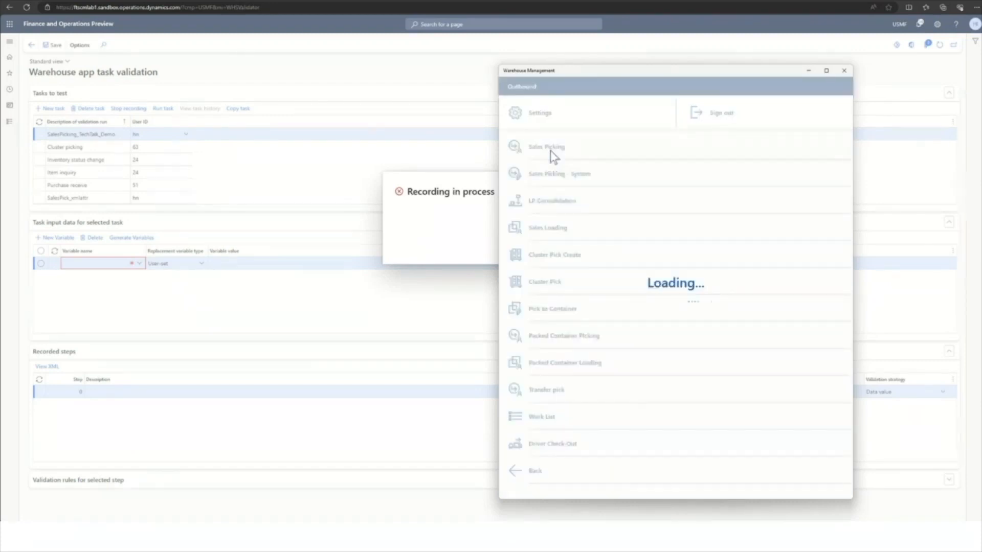
Switch to the WMA Demo Data sales orders in the browser and copy the work ID USMF-000310.
left_click(112, 2)
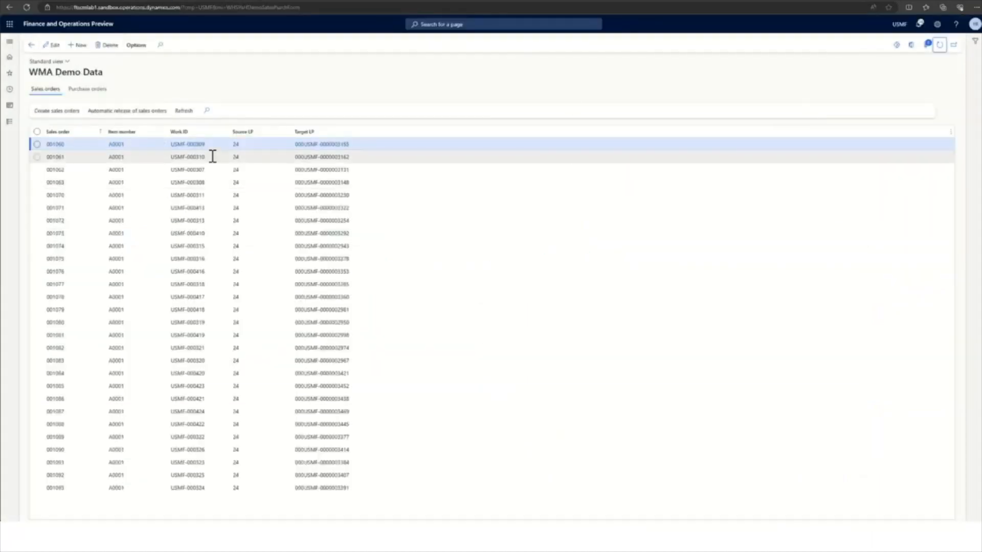
left_click(209, 147)
left_click(210, 159)
left_click_drag(208, 159, 168, 160)
key("ctrl+c")
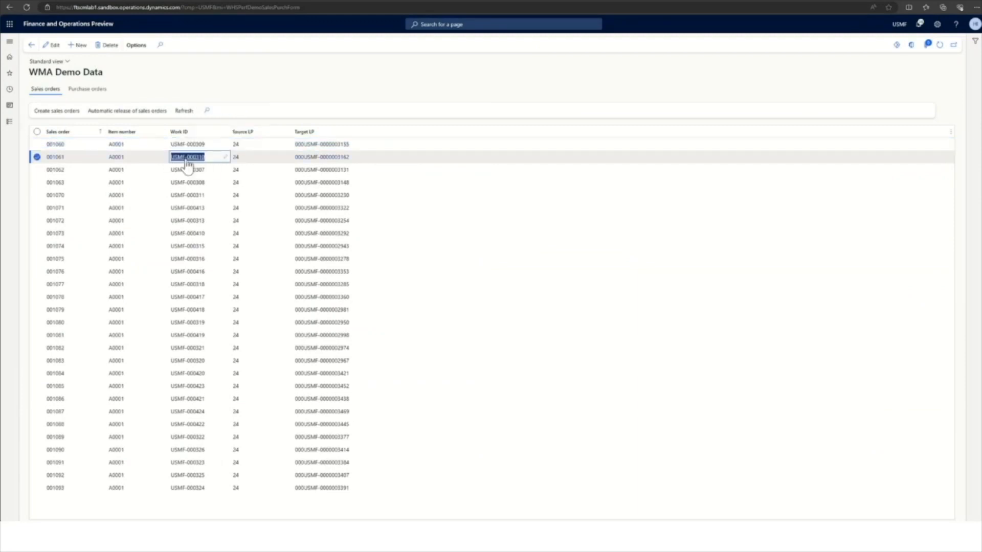
Examine the work details and pick and put lines of USMF-000310, and return to the demo data list.
left_click(203, 159)
left_click(195, 162)
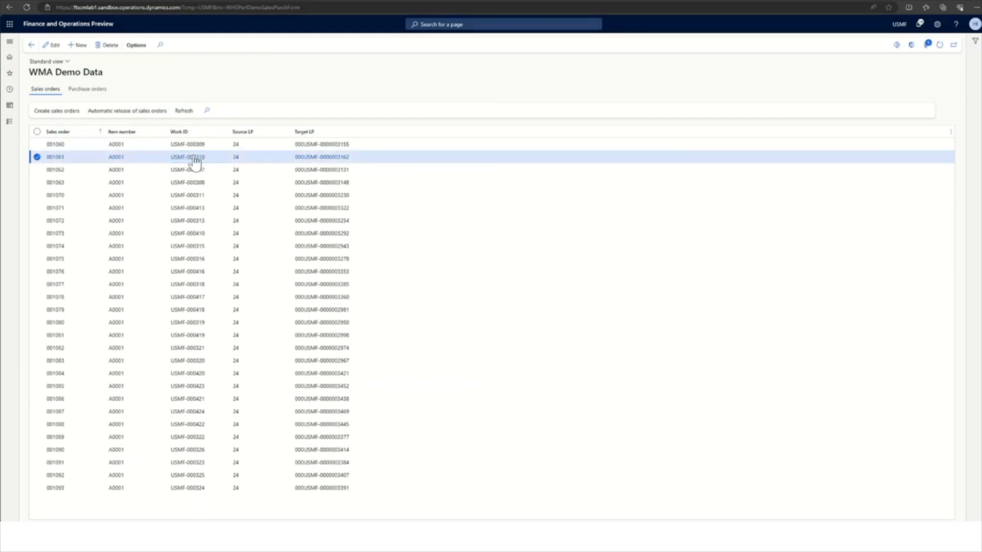
left_click(195, 162)
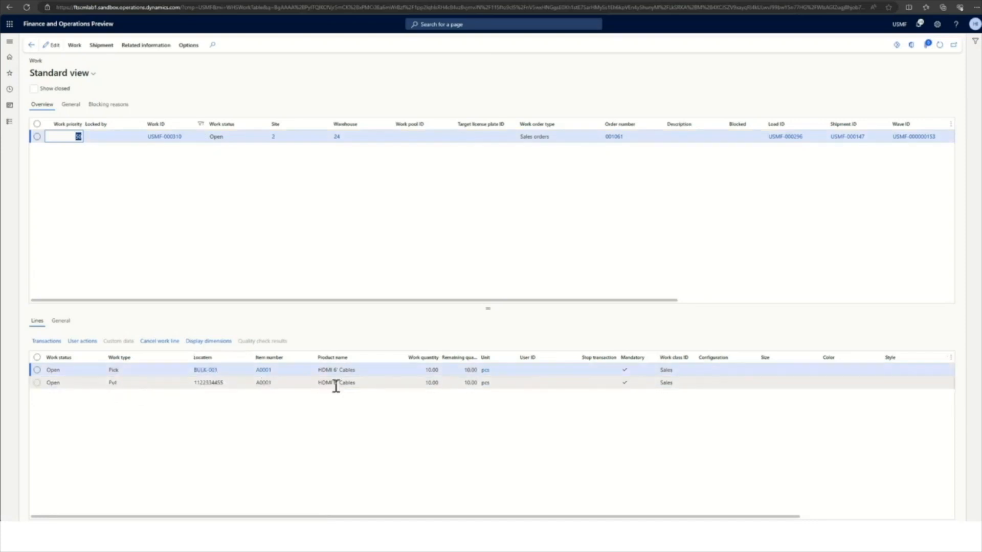
left_click(32, 46)
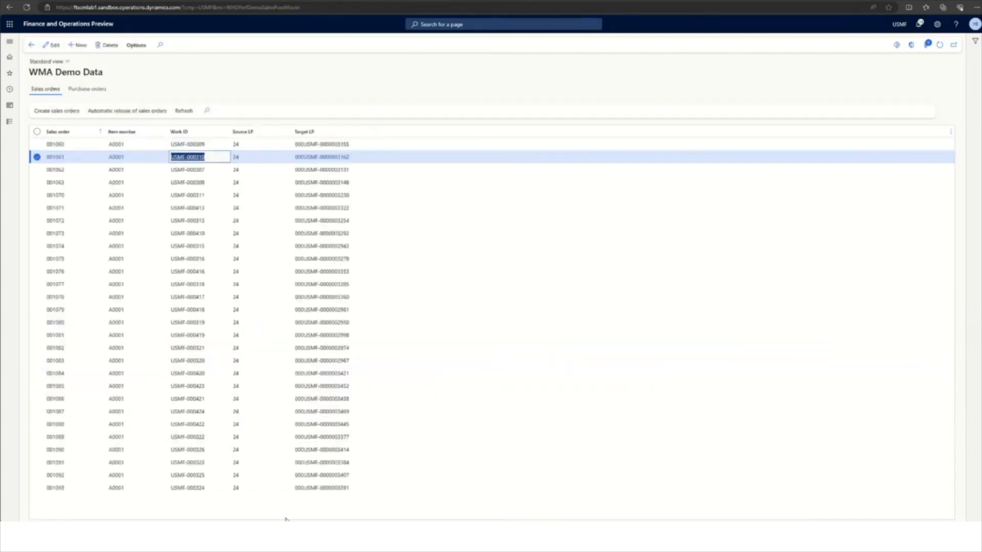
Switch to the Warehouse Management app and submit the copied work ID USMF-000310 for sales picking.
left_click(298, 536)
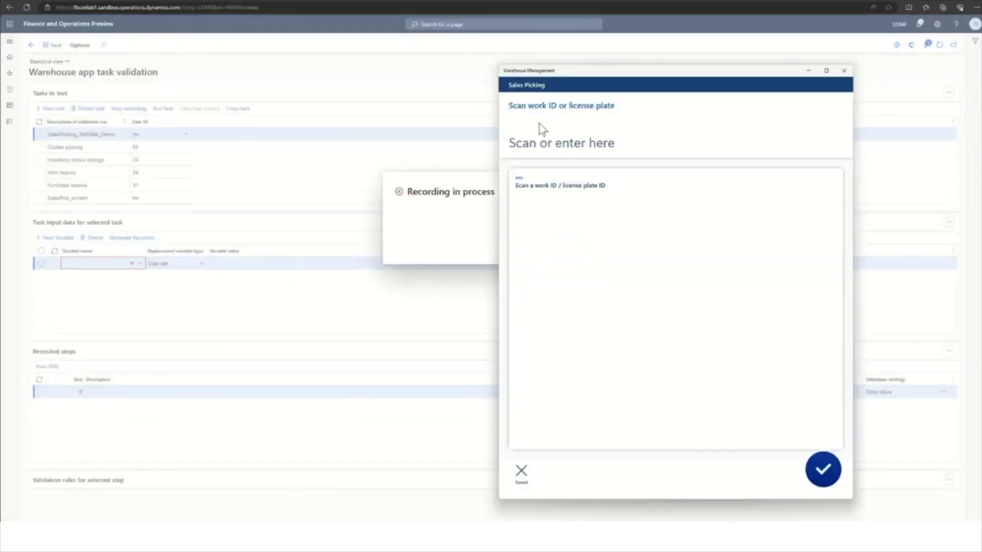
key("ctrl+v")
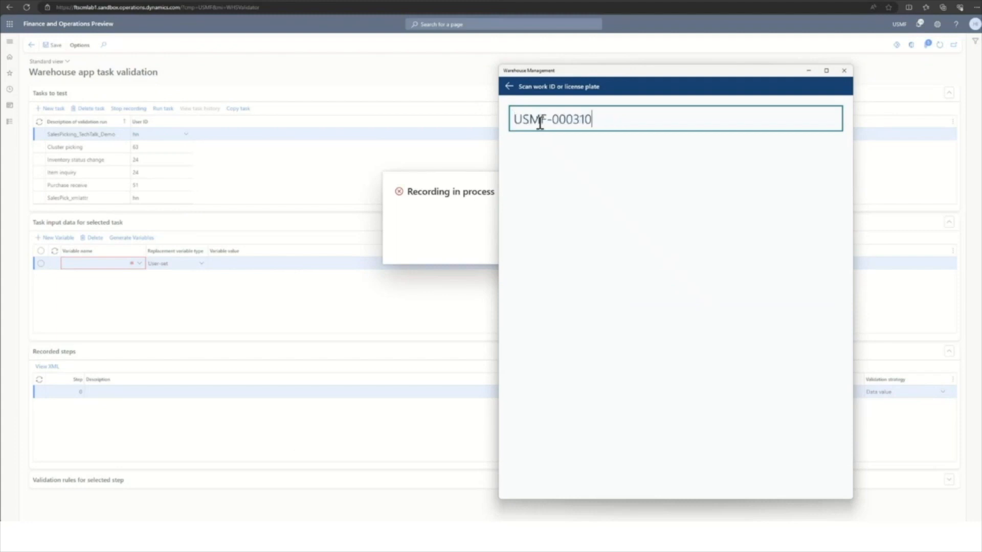
key("Return")
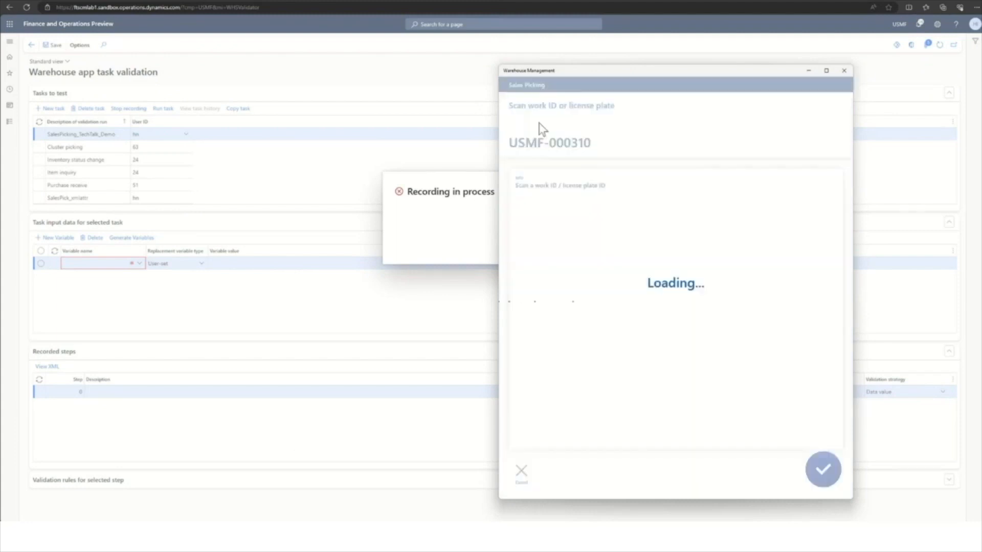
left_click(122, 1)
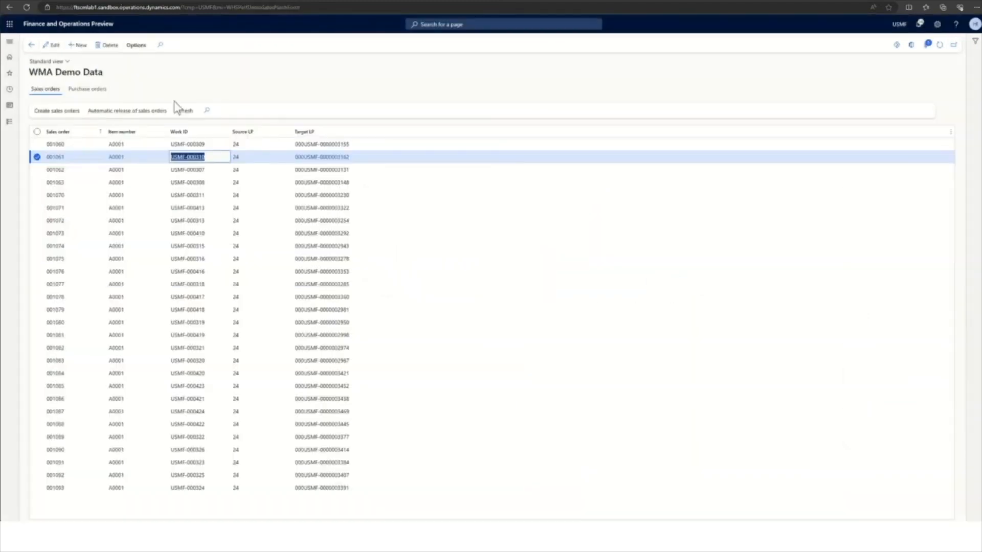
left_click(344, 157)
left_click_drag(351, 157, 293, 159)
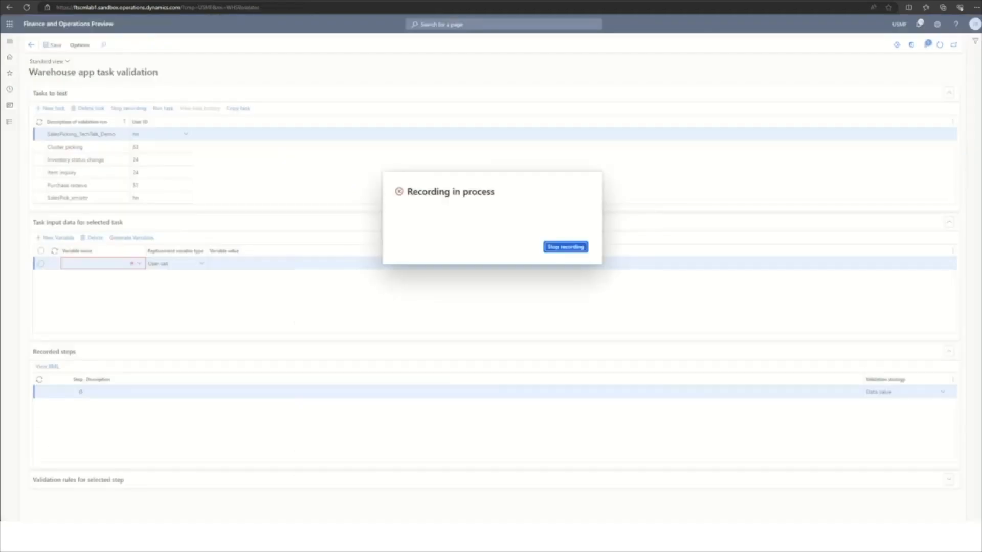
left_click(300, 536)
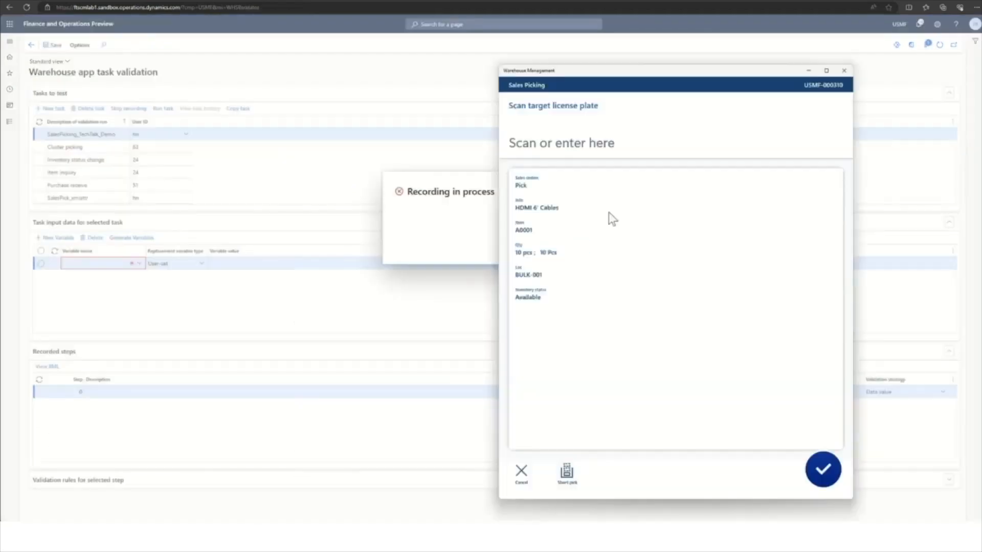
left_click(567, 131)
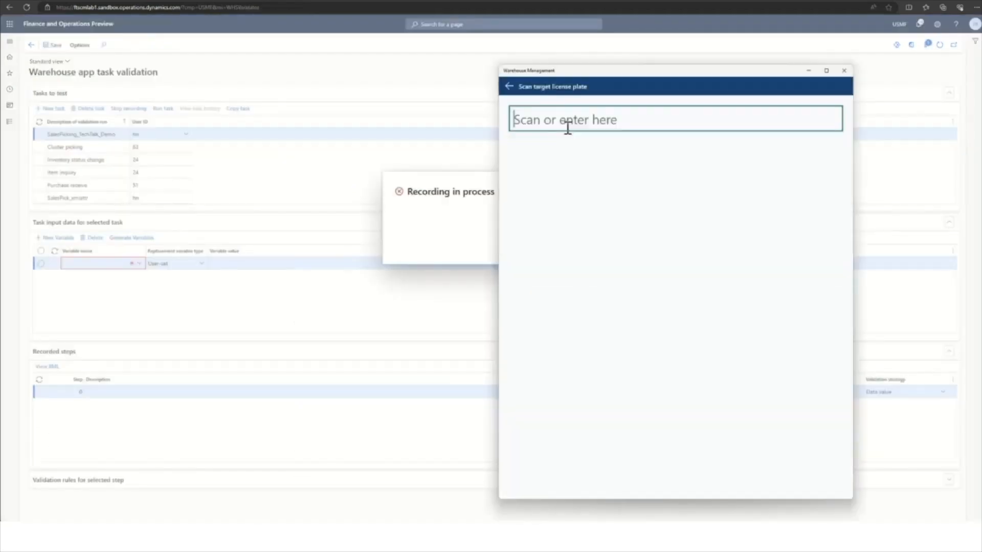
key("ctrl+v")
key("Return")
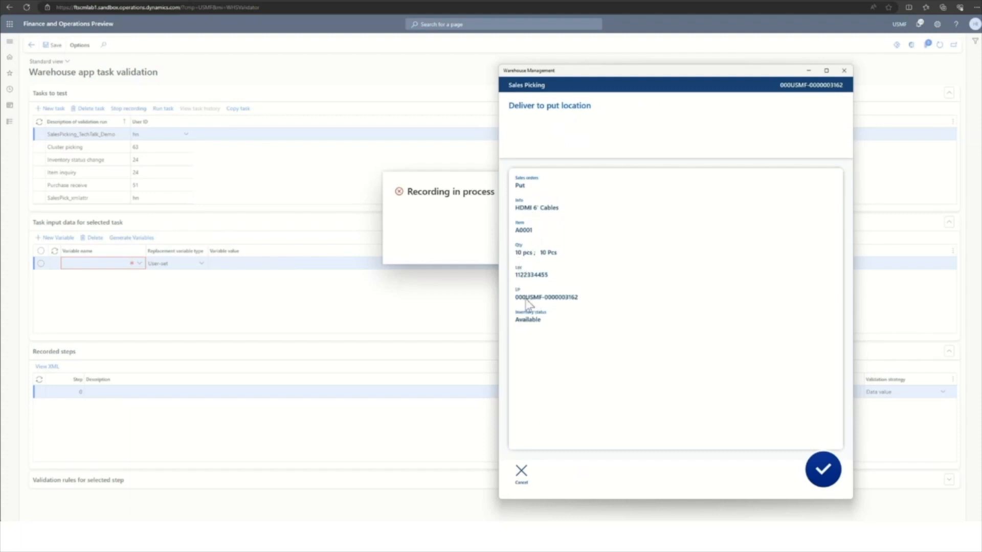
Confirm the delivery to the put location and stop the task recording.
left_click(823, 471)
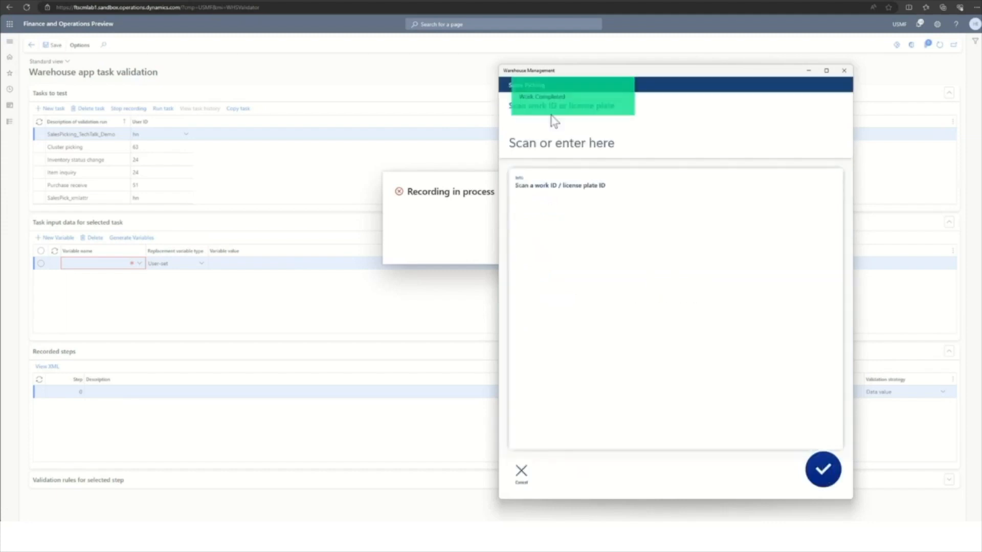
left_click(448, 176)
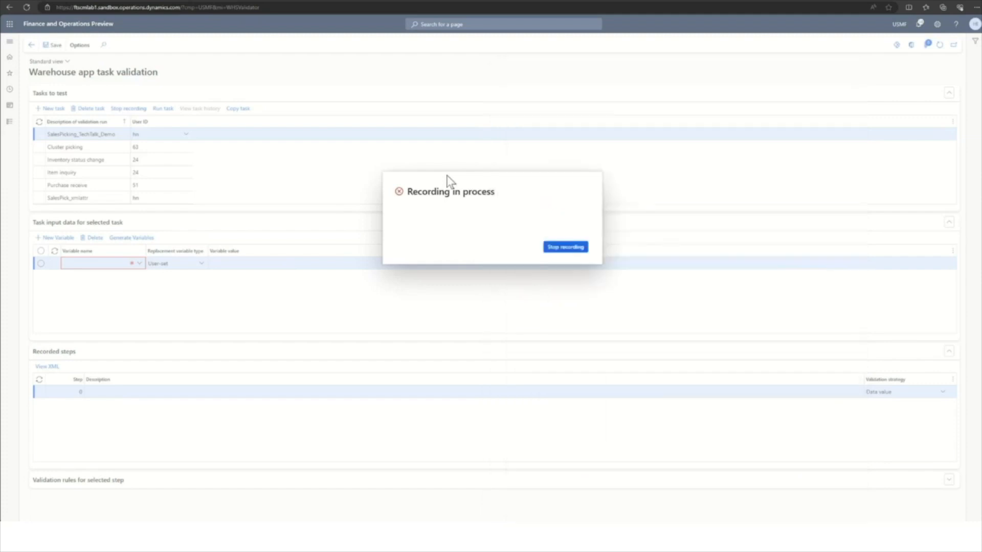
left_click(554, 249)
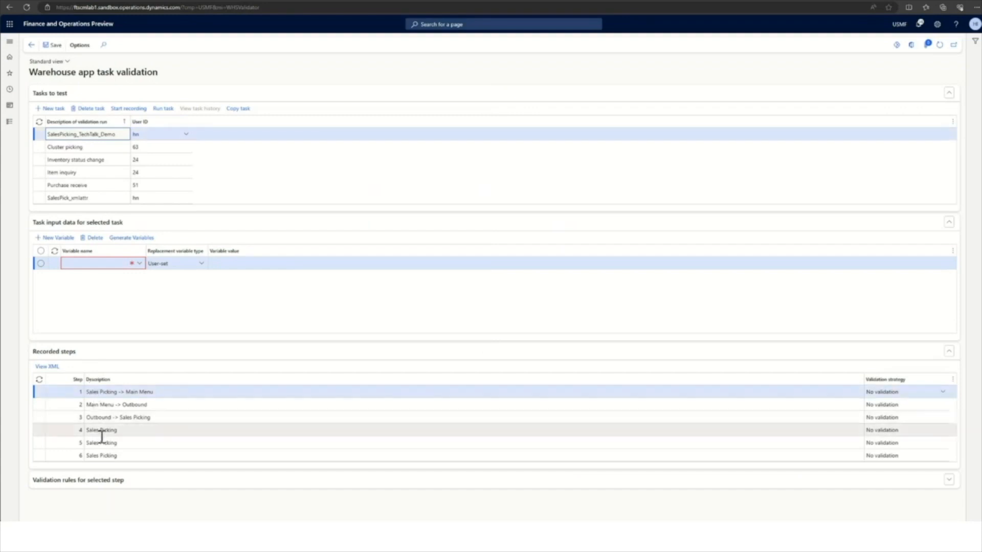
Rename recorded steps 4 to 6 as Sales Picking - Scan Work, - Scan TLP and - Deliver to Put Location, and save.
left_click(125, 431)
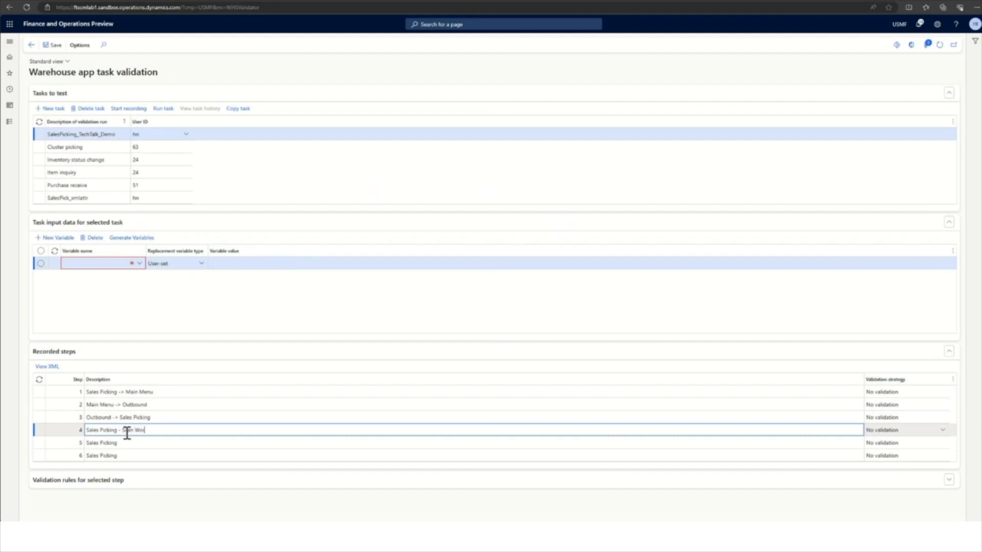
left_click(130, 443)
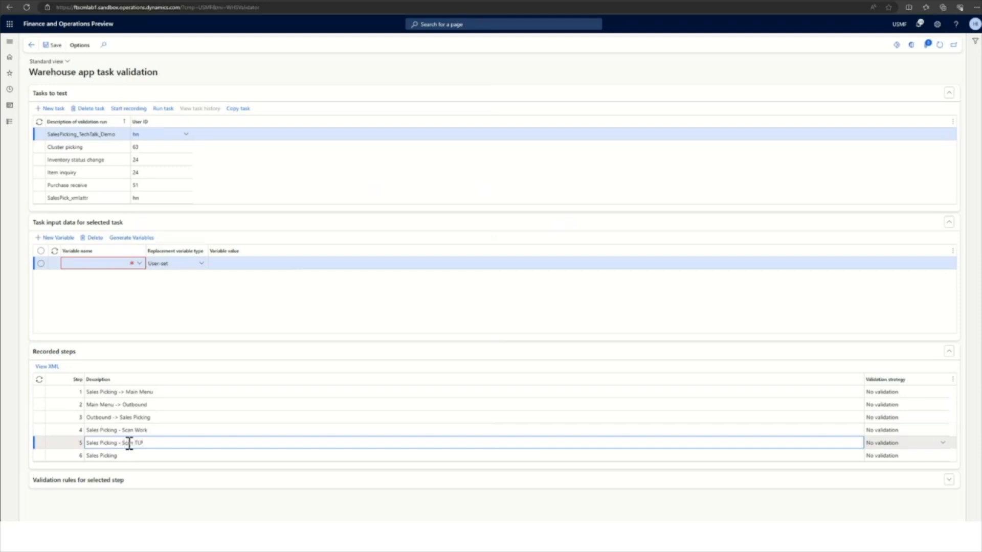
left_click(128, 455)
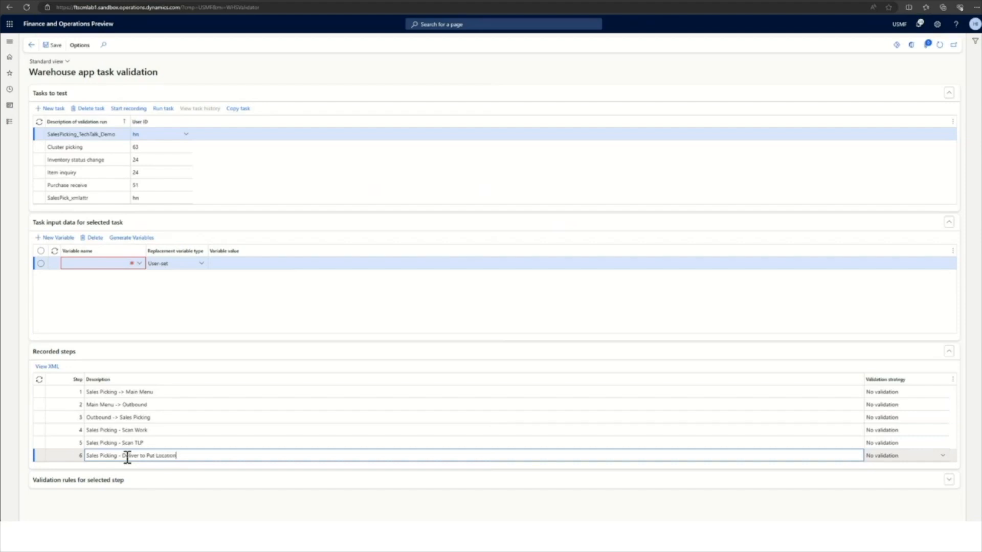
left_click(52, 45)
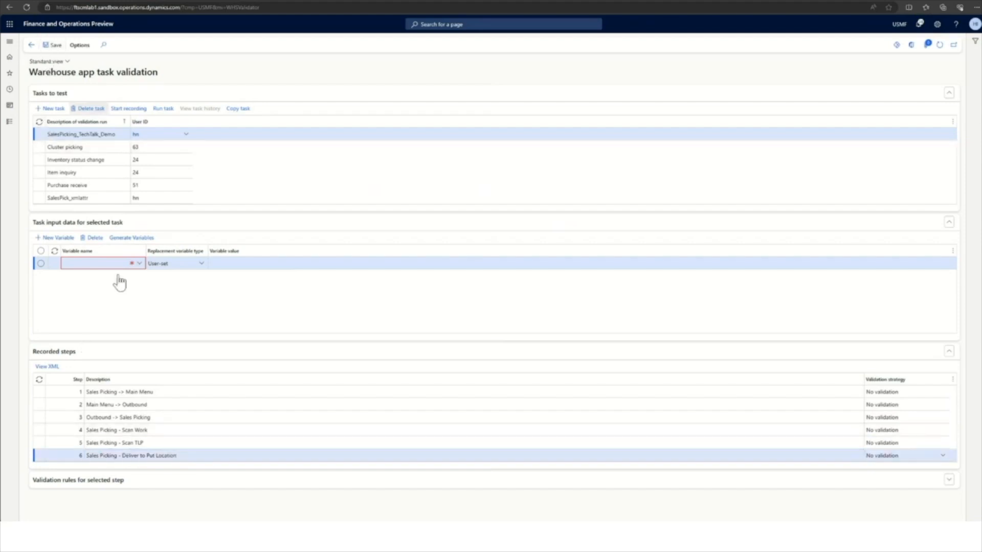
Generate the input variables for the SalesPicking_TechTalk_Demo task, replacing its current variables, and save.
left_click(134, 456)
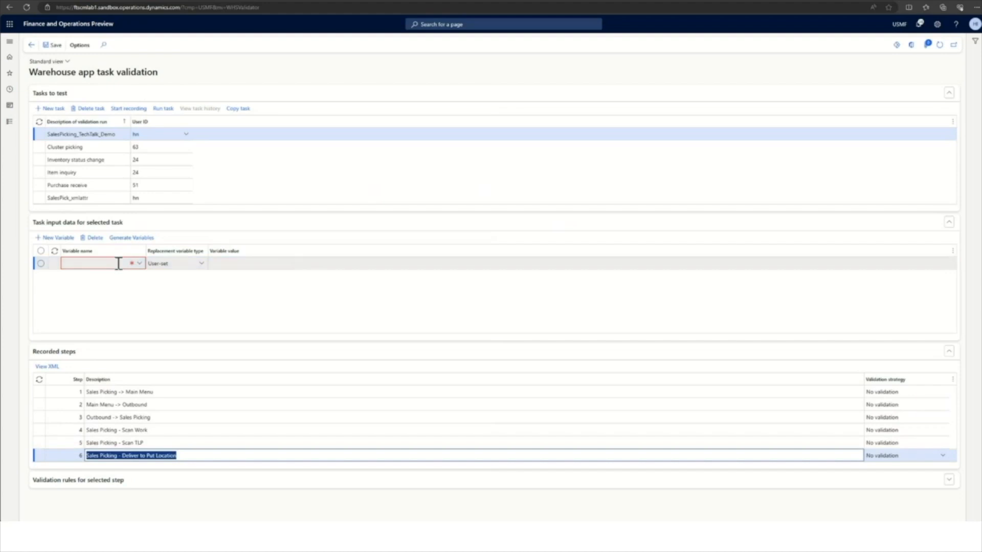
left_click(137, 240)
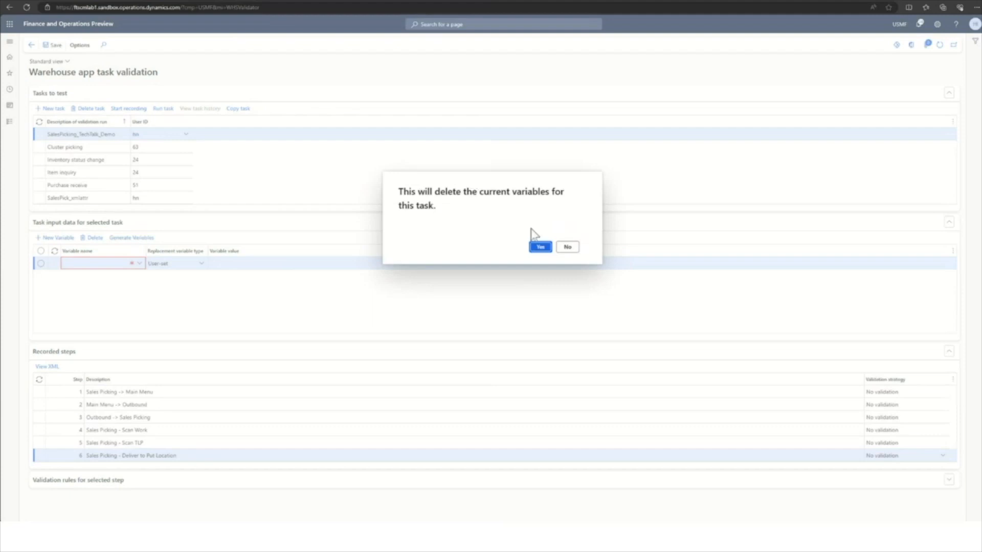
left_click(542, 249)
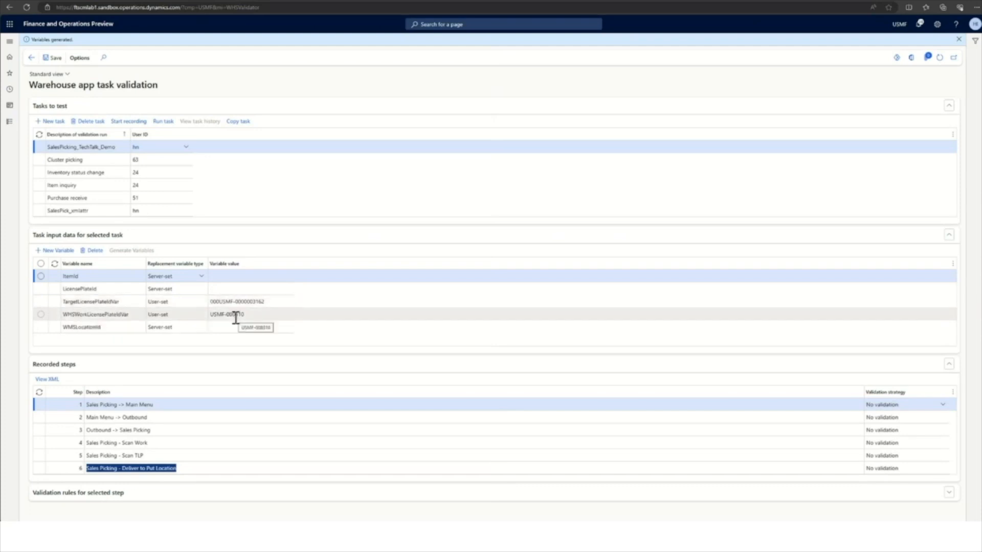
left_click(54, 59)
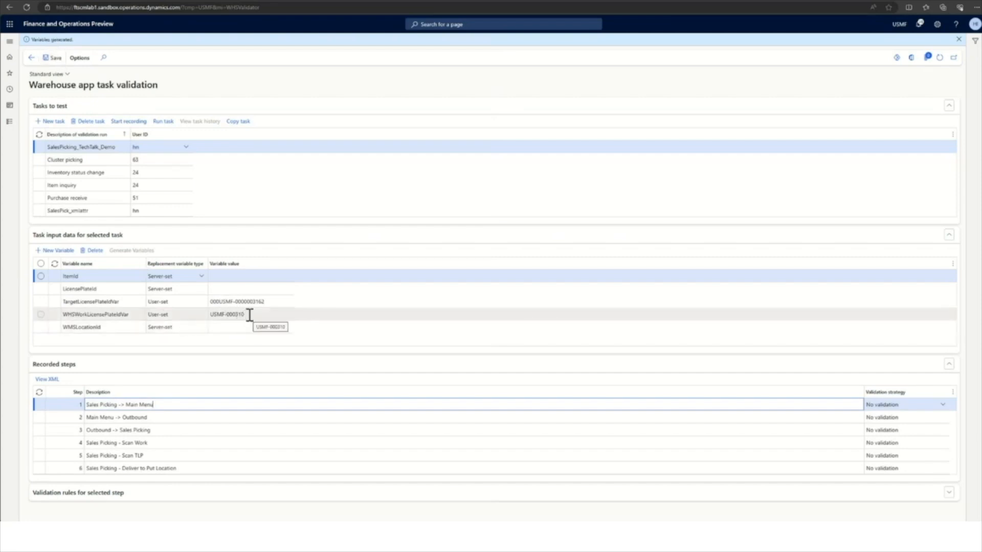
Switch to the WMA Demo Data list and check the status and lines of work USMF-000310.
left_click(126, 3)
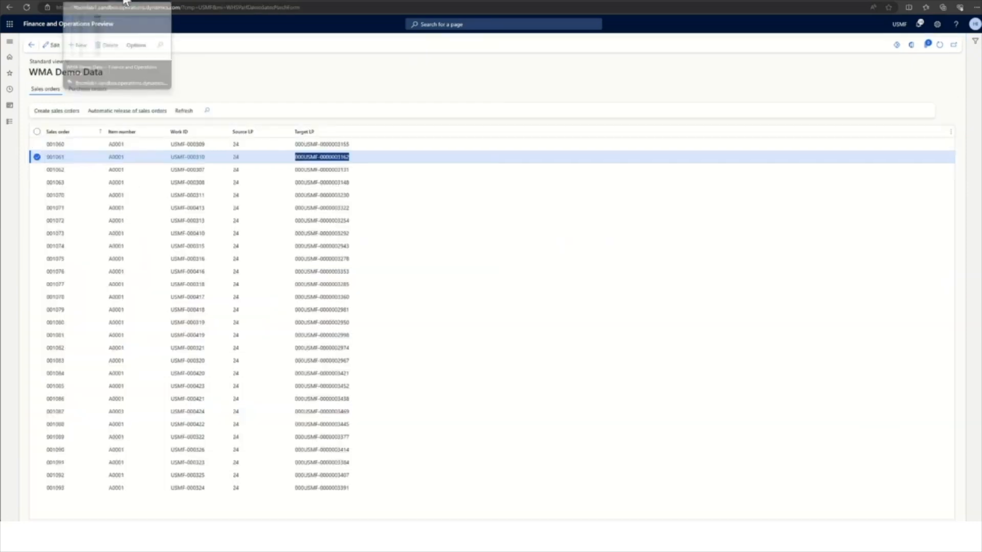
left_click(193, 159)
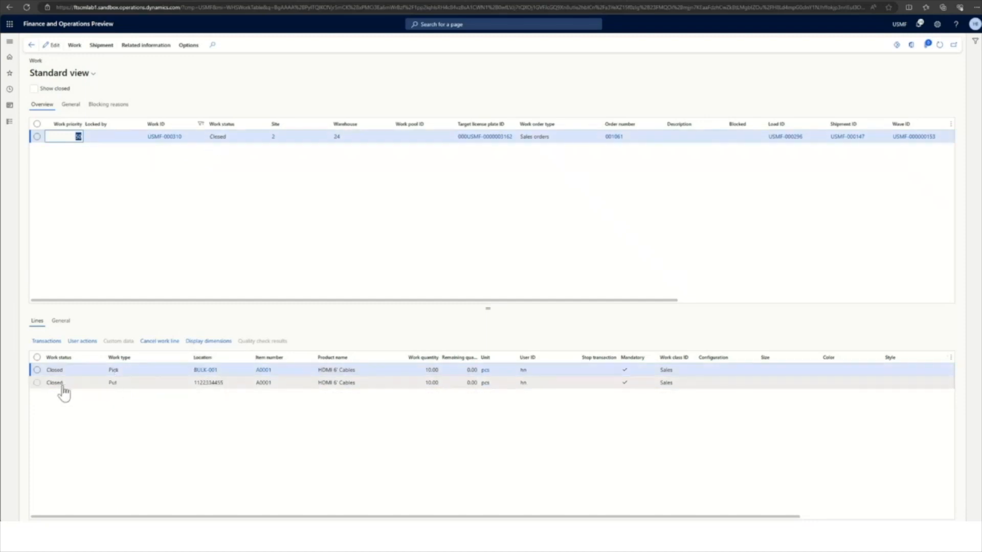
left_click(31, 46)
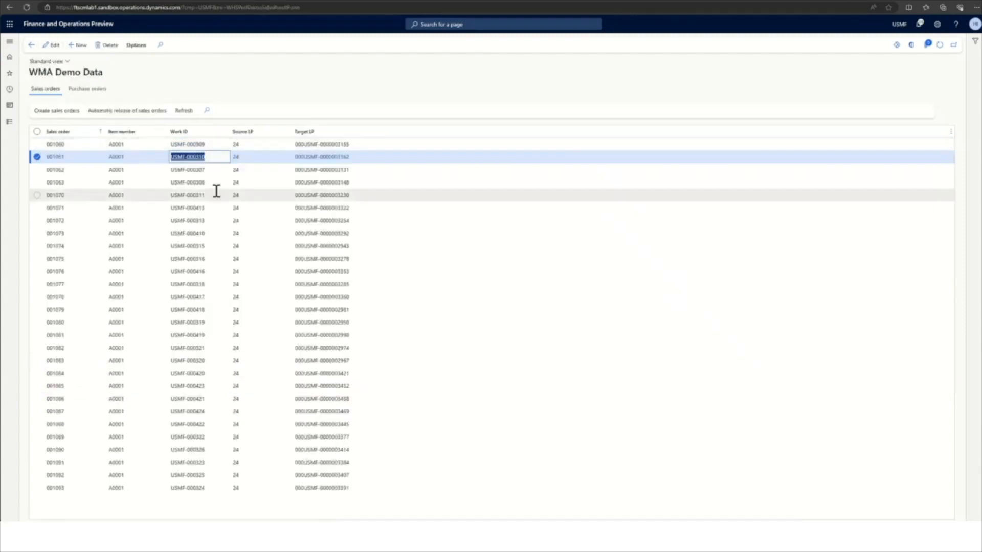
Copy work ID USMF-000307 from the WMA Demo Data list into the WHSWorkLicensePlateIdVar variable value and save.
left_click(209, 170)
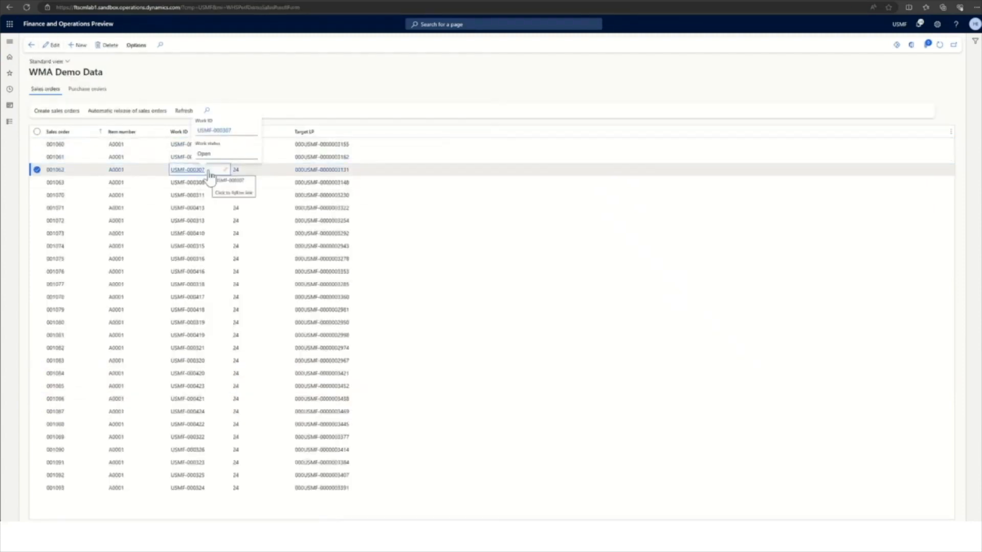
left_click_drag(206, 170, 173, 177)
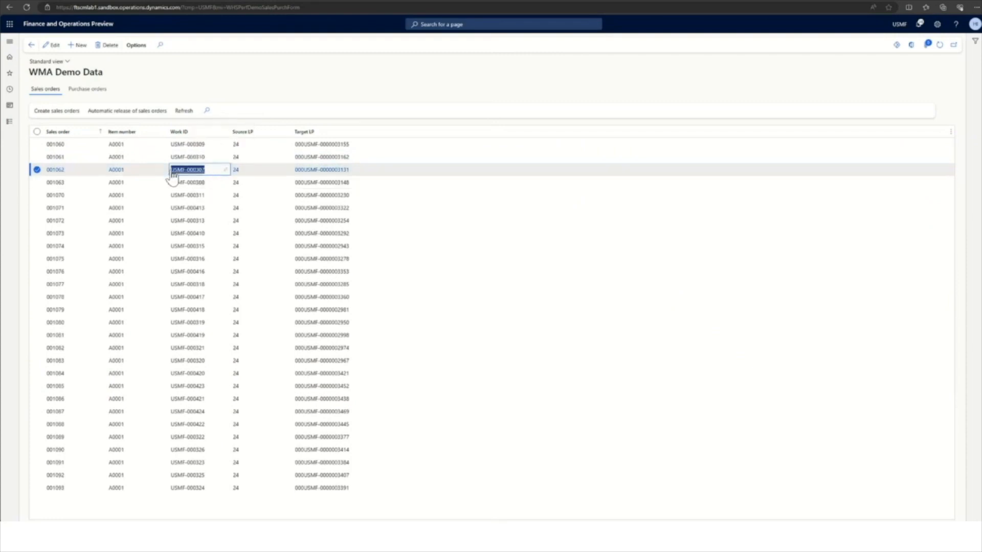
right_click(181, 173)
left_click(202, 178)
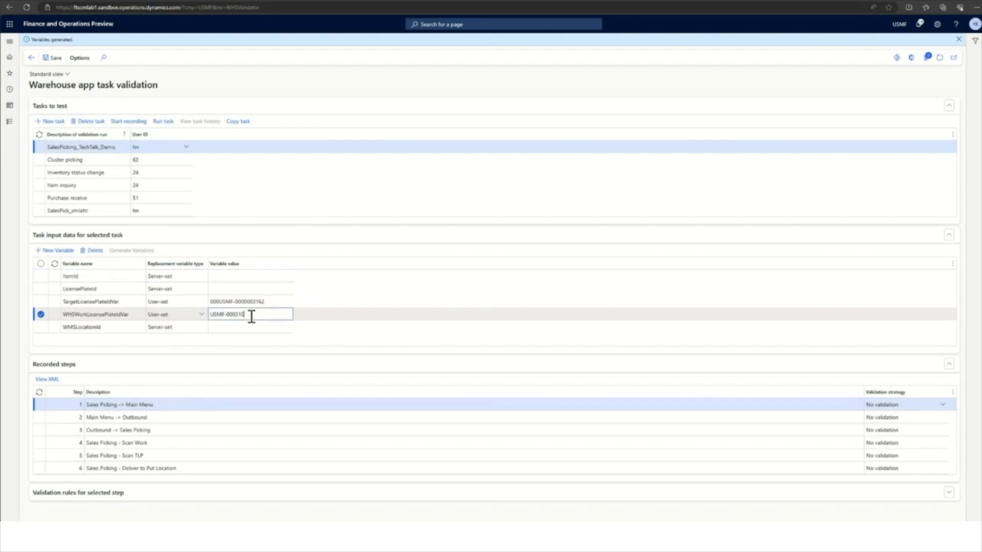
left_click_drag(252, 317, 210, 315)
right_click(221, 315)
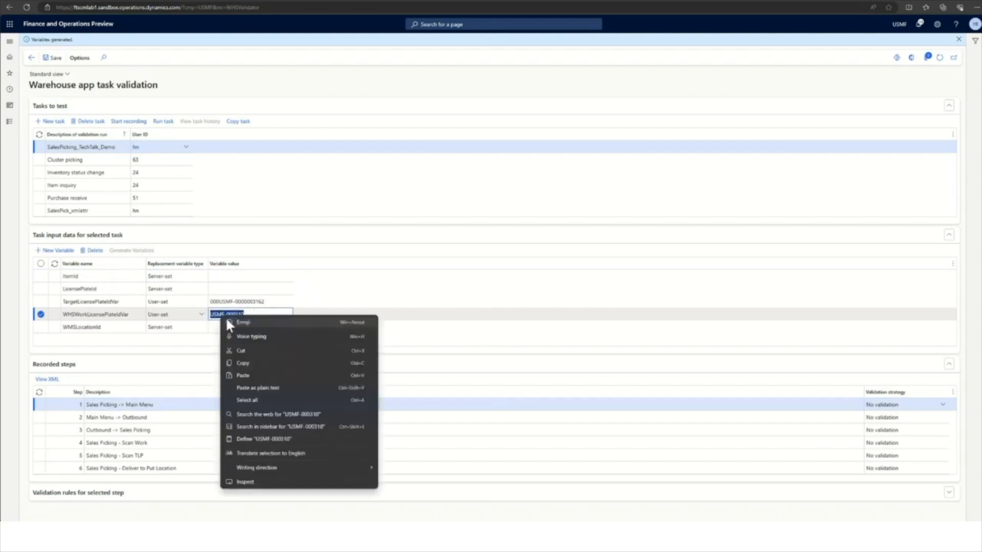
left_click(246, 376)
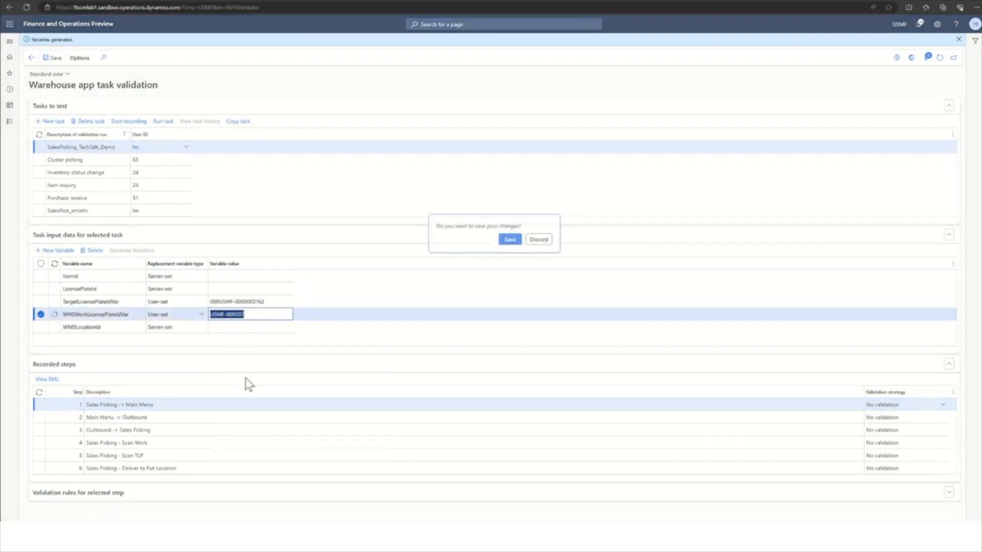
left_click(507, 243)
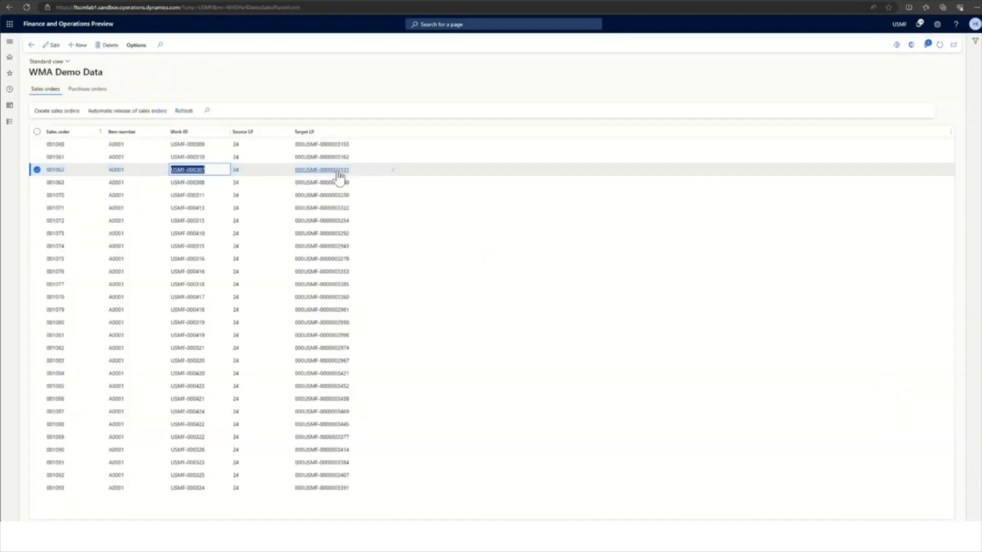
left_click(339, 176)
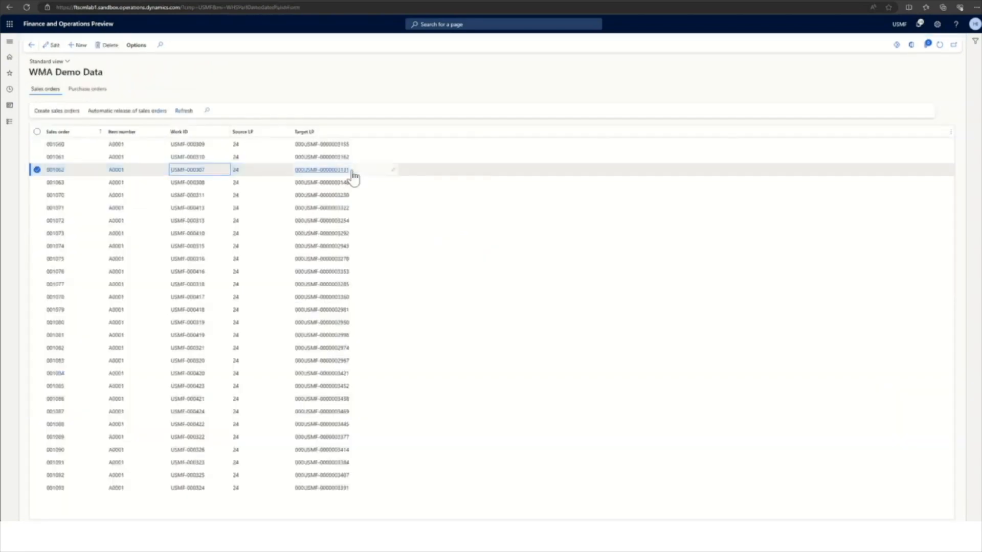
right_click(323, 176)
left_click(324, 176)
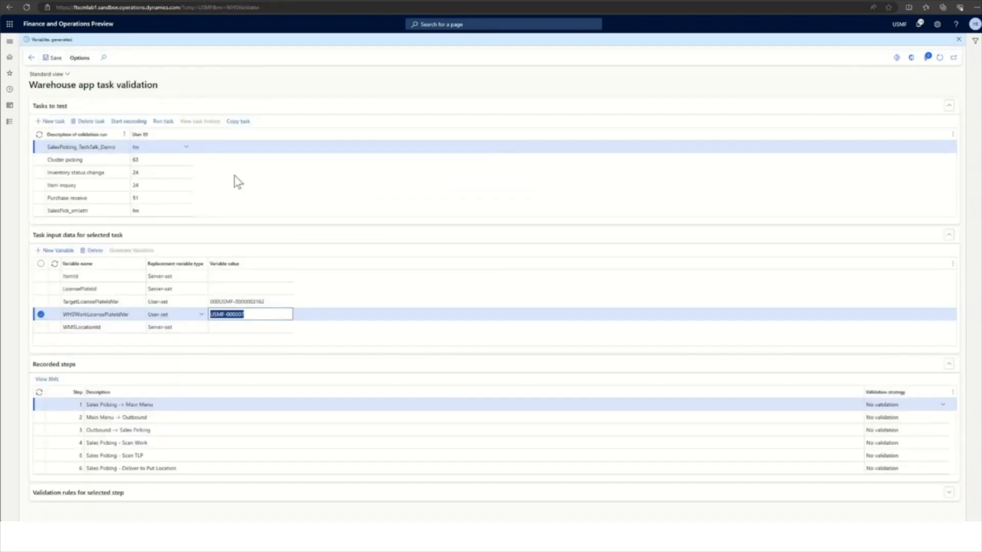
left_click(266, 302)
left_click_drag(269, 302, 209, 301)
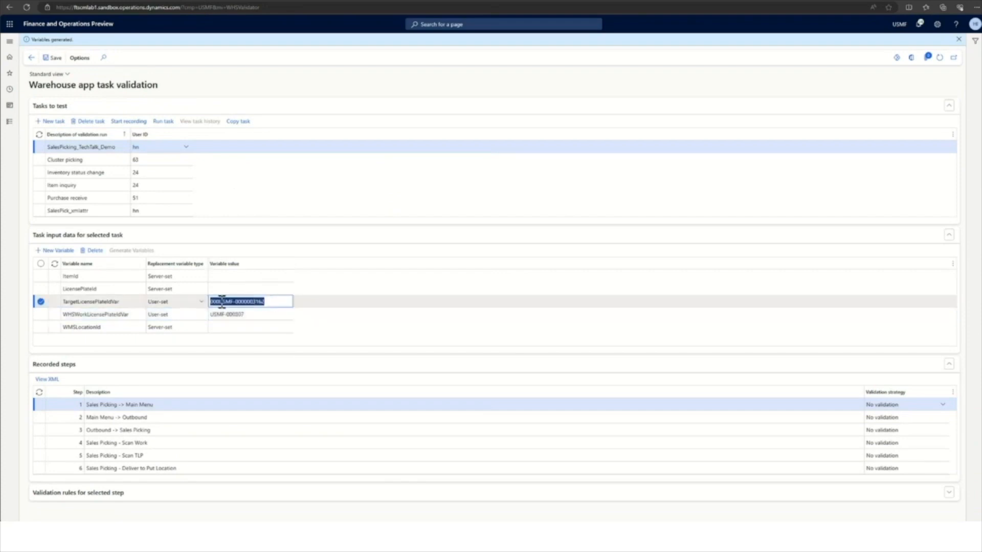
right_click(221, 302)
left_click(245, 361)
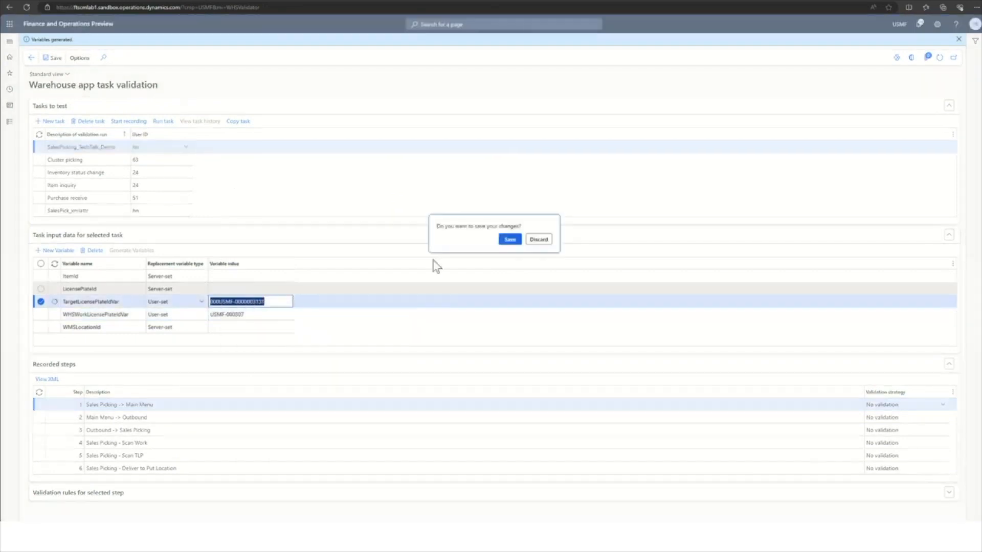
left_click(510, 239)
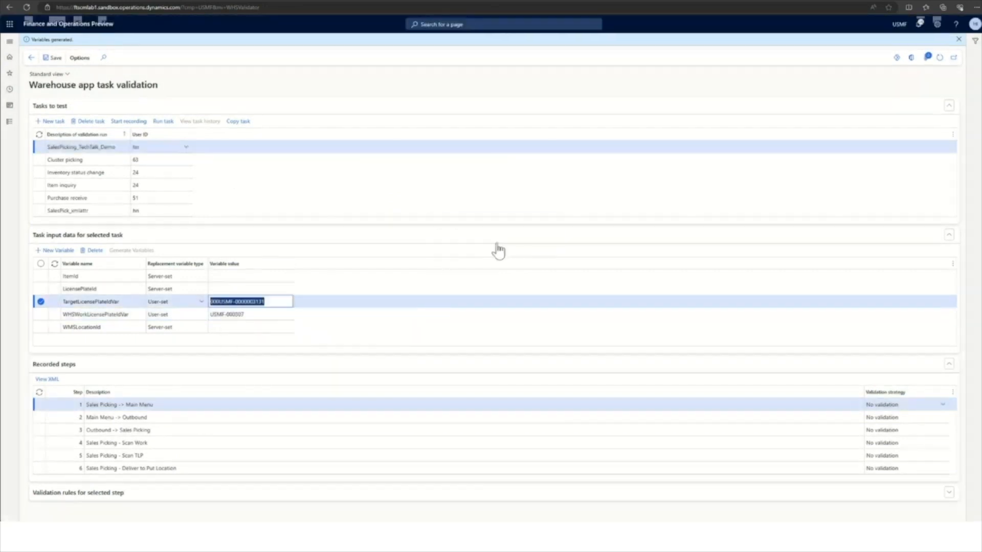
left_click(259, 313)
Check the status and lines of work USMF-000307 from the WMA Demo Data list before the validation run.
left_click(124, 3)
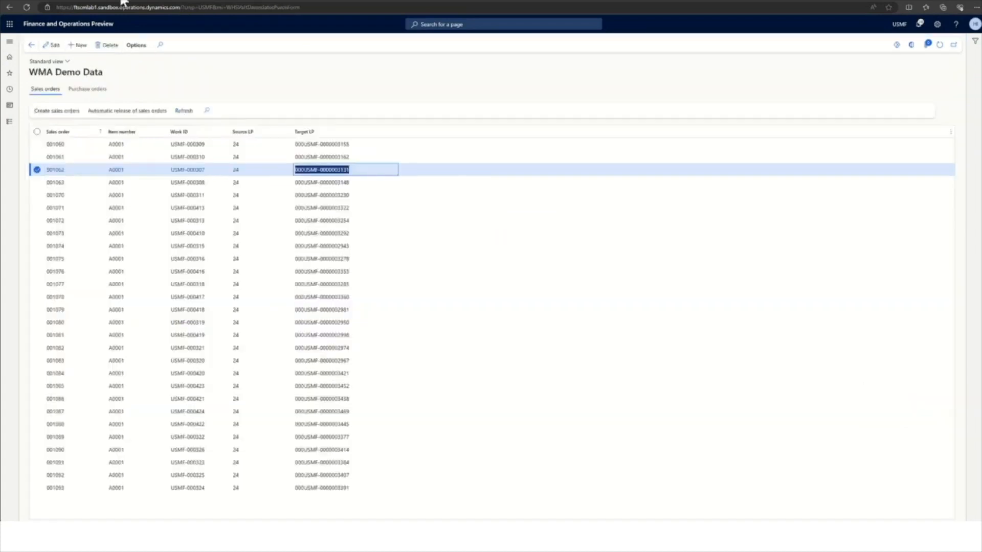
left_click(190, 173)
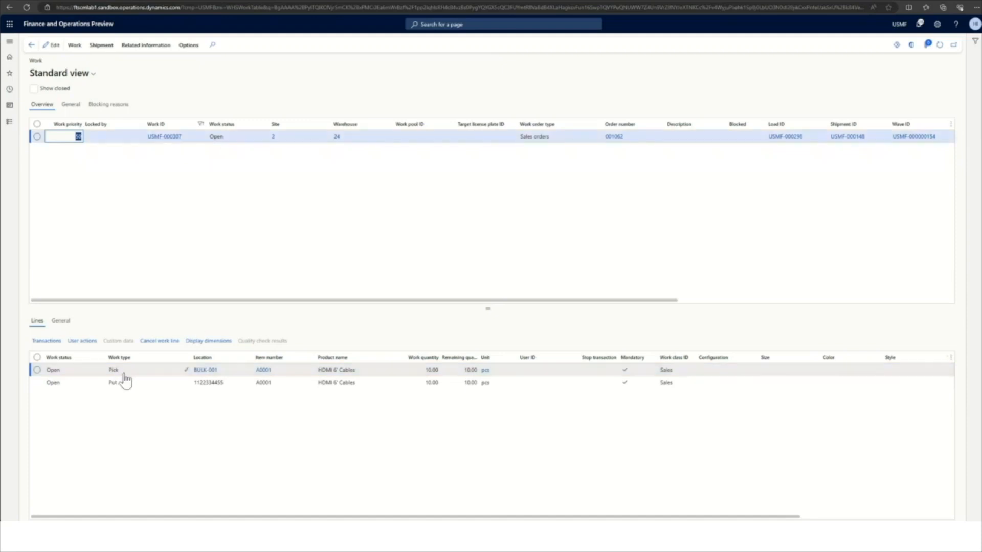
left_click(31, 45)
Return to the task validation page and run the SalesPicking_TechTalk_Demo test.
left_click(205, 2)
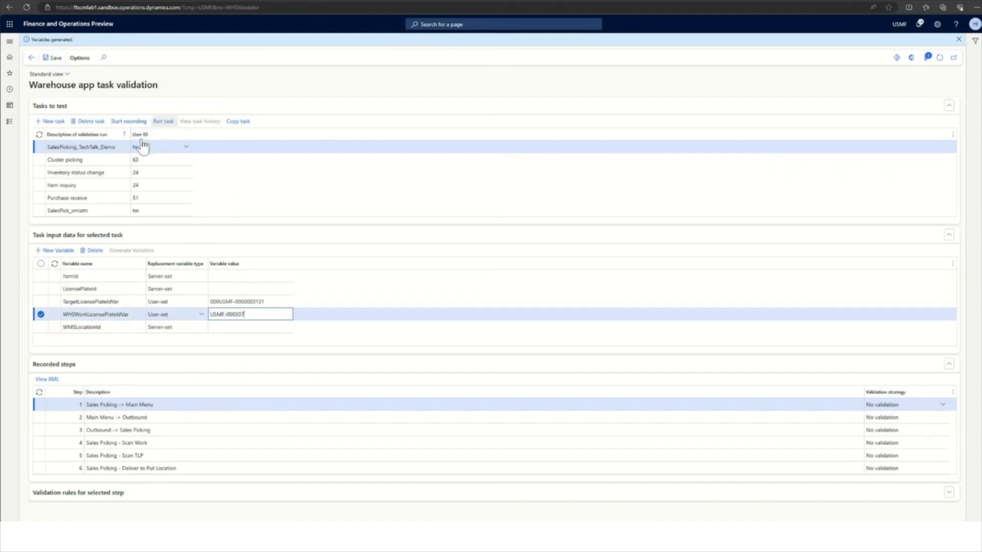
left_click(119, 147)
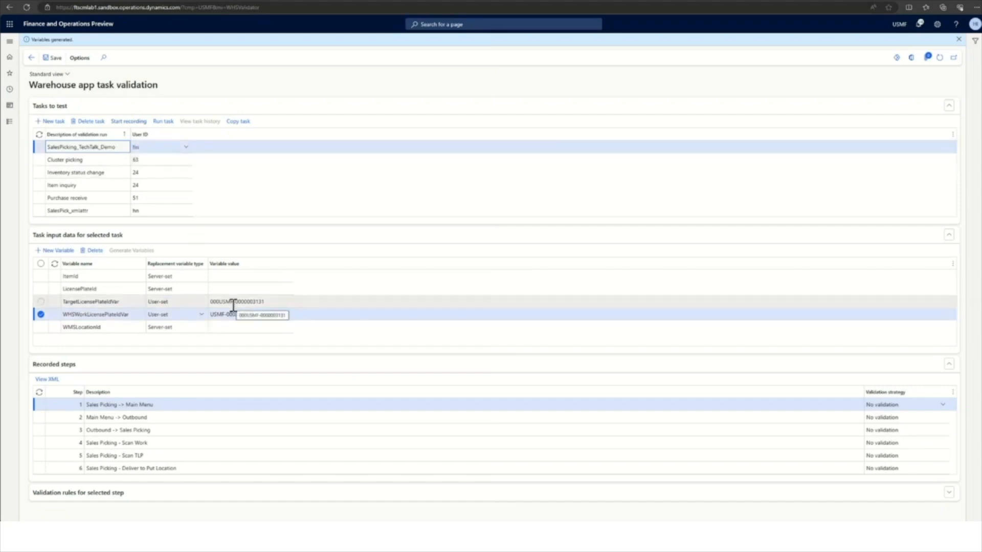
left_click(163, 122)
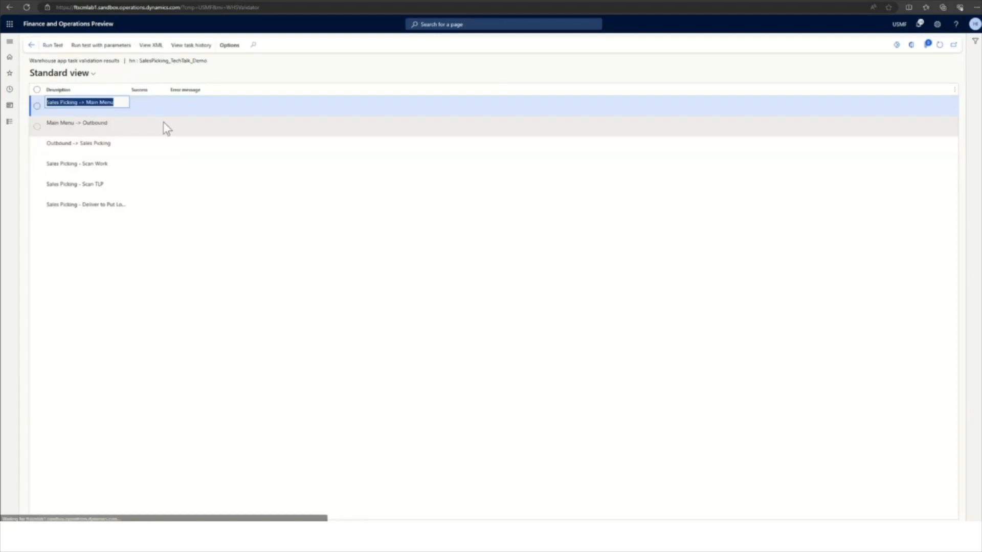
left_click(53, 46)
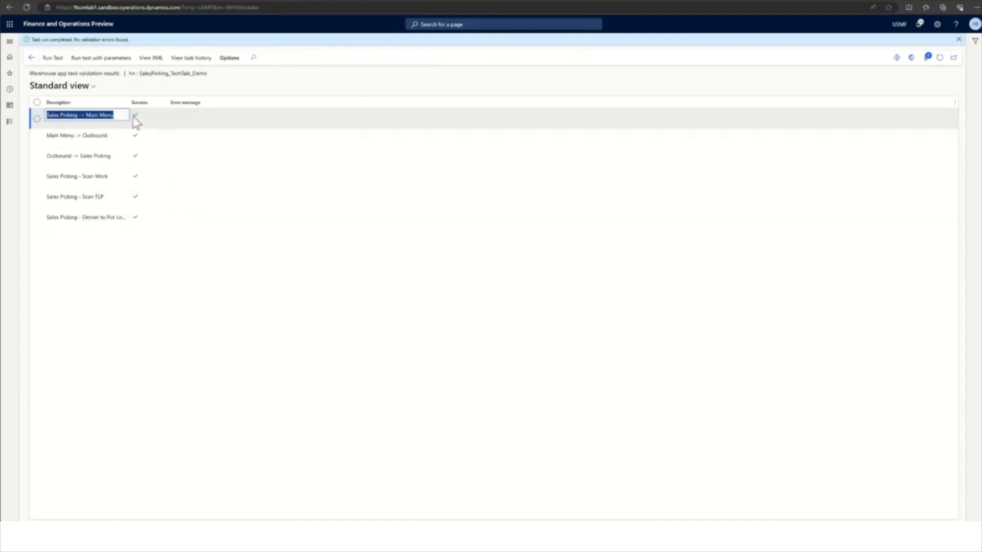
Review the task run history with the validation result descriptions widened, and return to the task validation page.
left_click(193, 58)
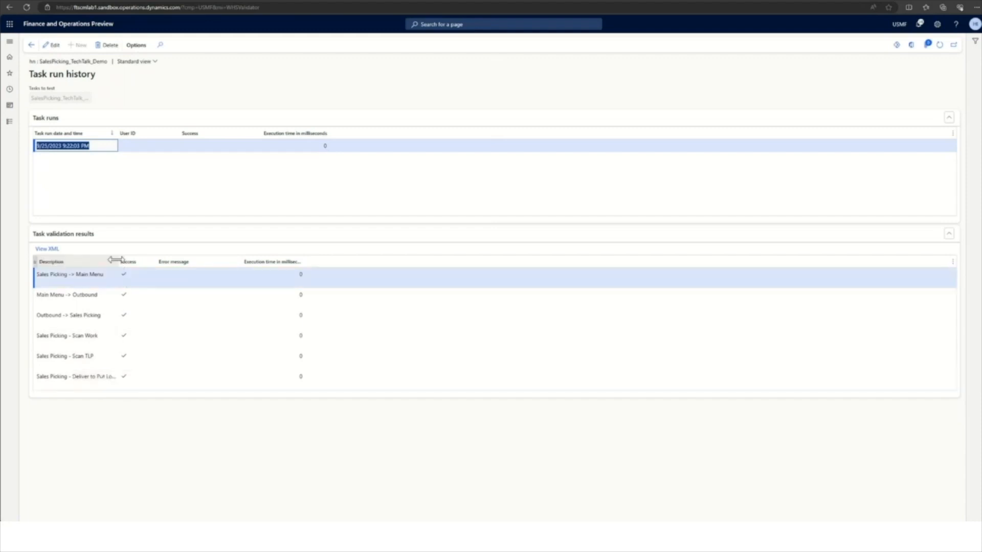
left_click_drag(118, 260, 141, 261)
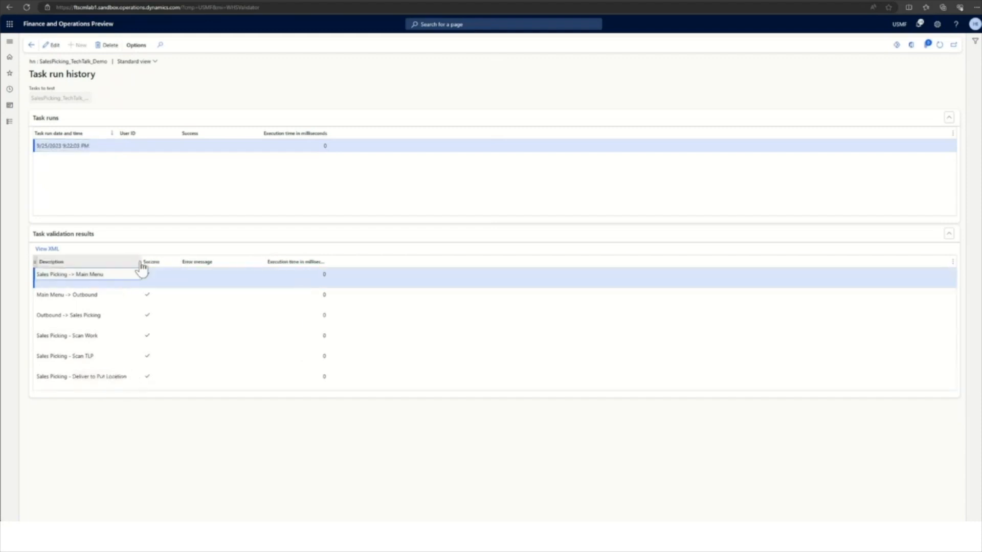
left_click(31, 45)
left_click(32, 57)
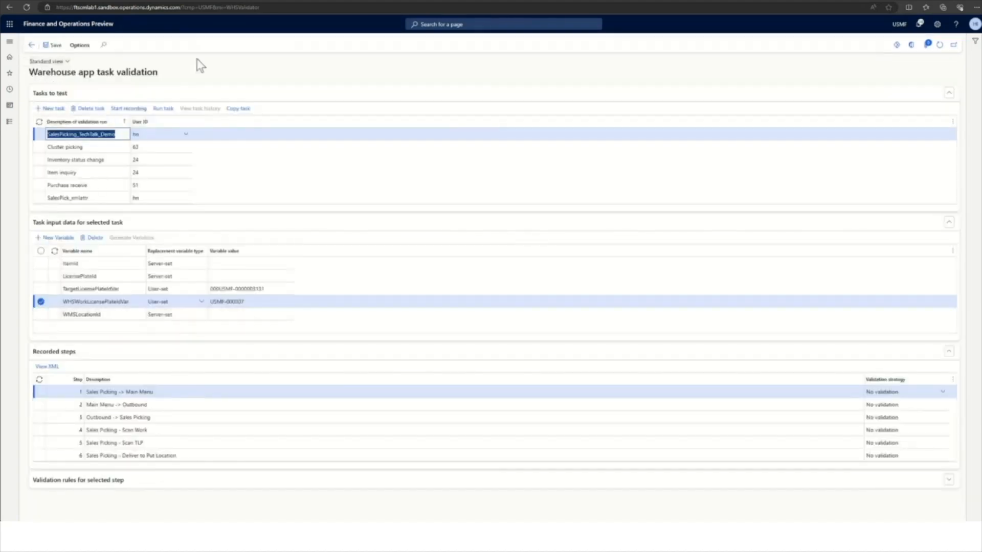
Recheck the status and lines of work USMF-000307 after the test run, and return to the task validation page.
left_click(120, 1)
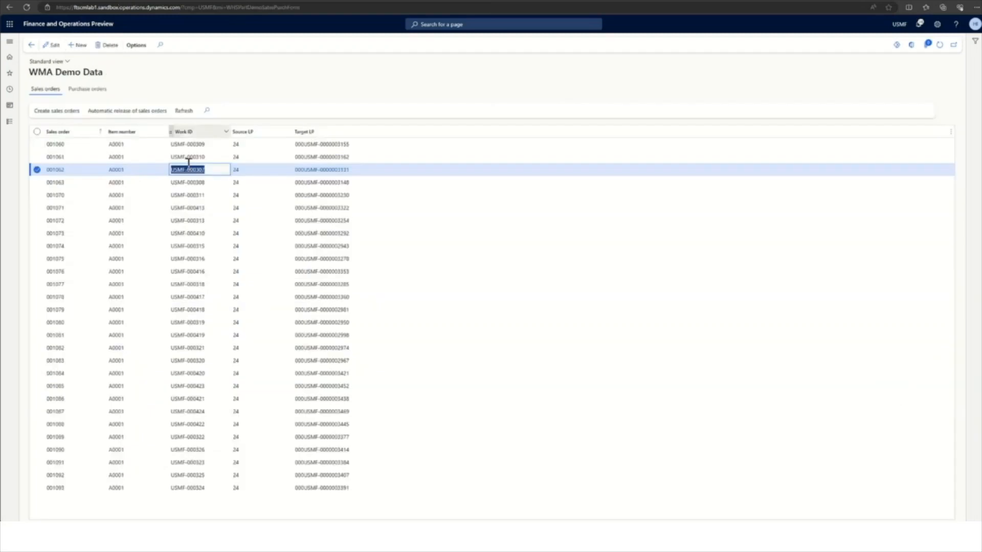
left_click(194, 172)
mouse_move(194, 175)
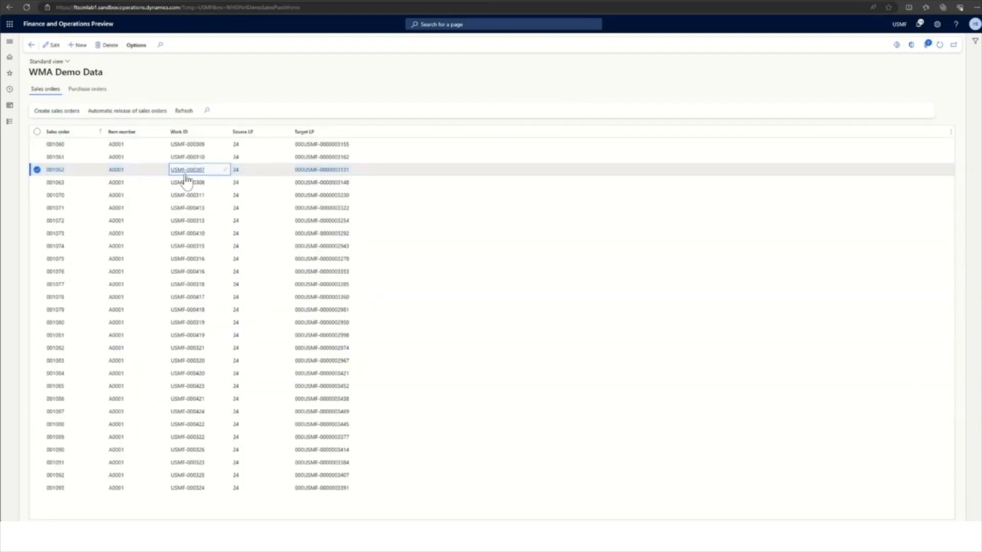
left_click(185, 172)
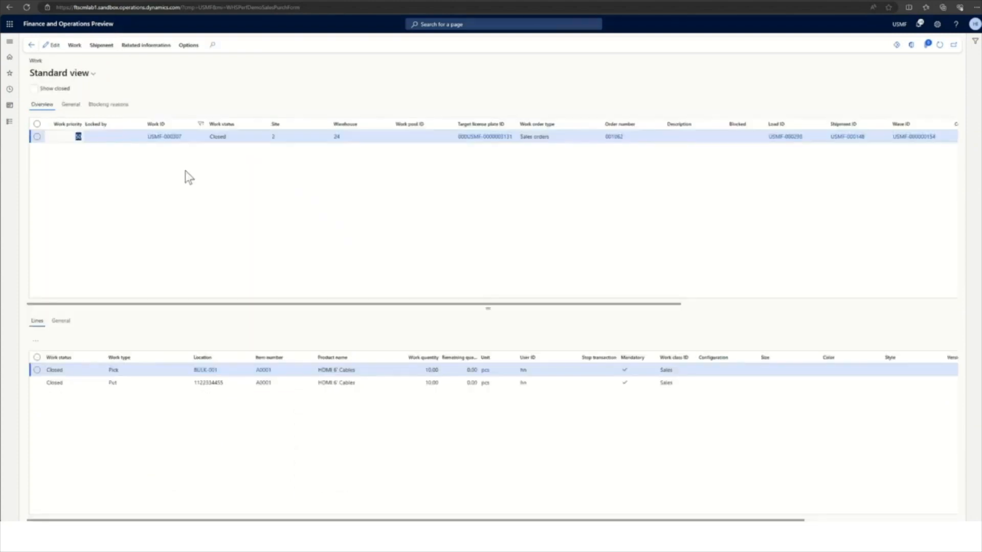
left_click(210, 373)
left_click(32, 46)
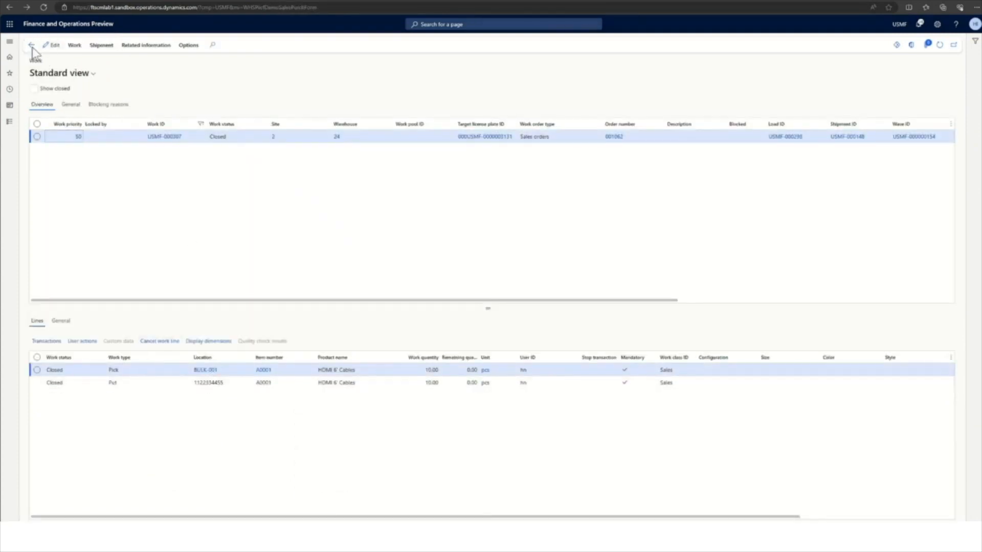
left_click(203, 2)
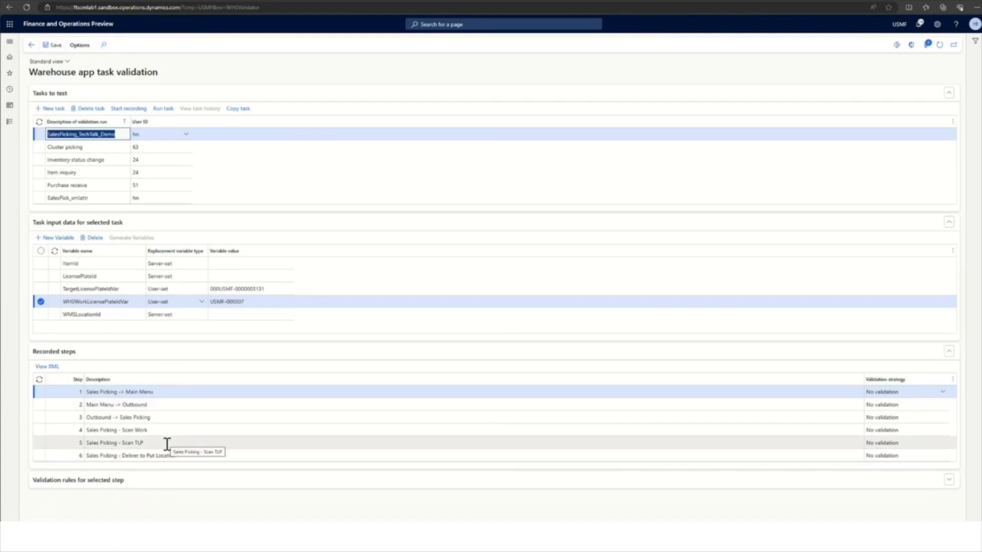
left_click(167, 394)
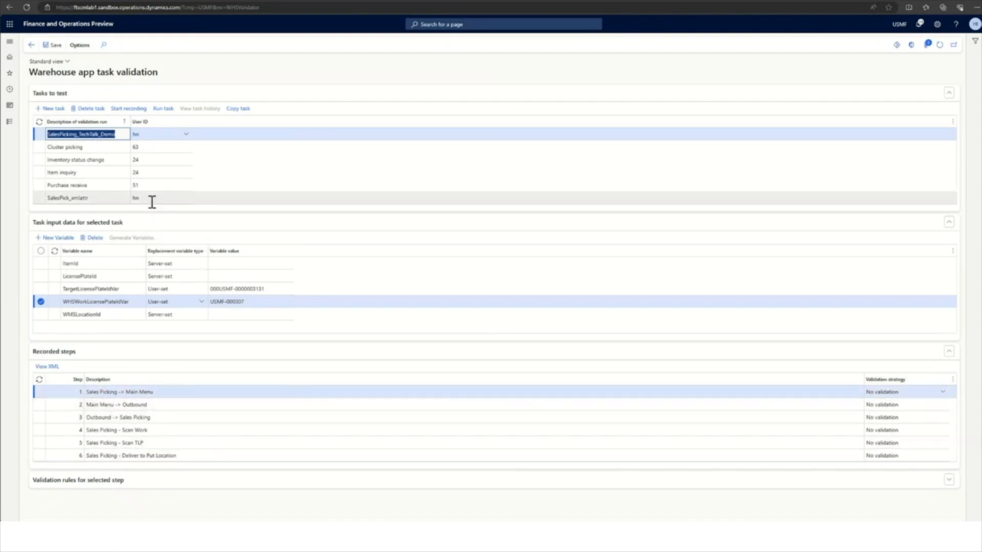